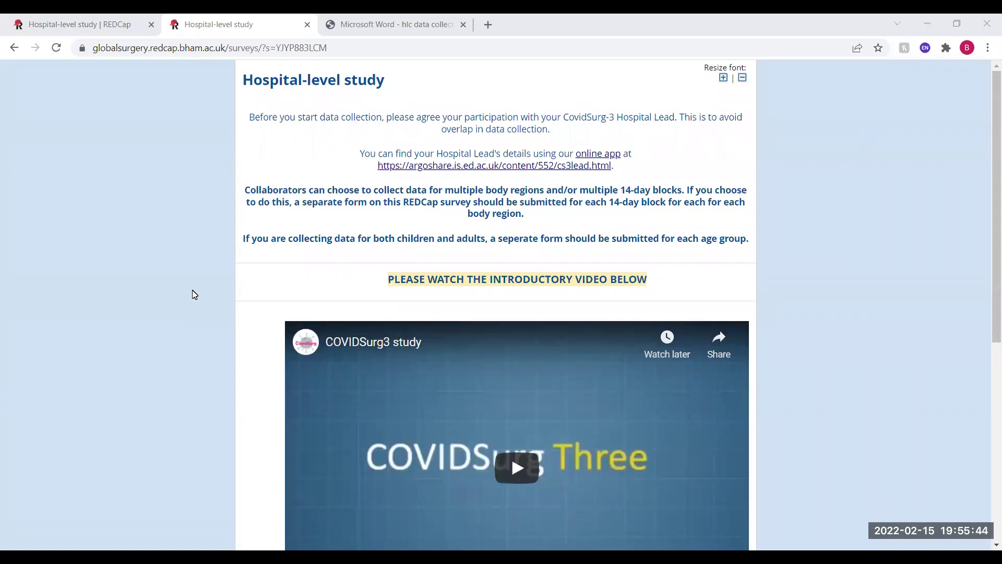
Step: After checking the data collection sheet PDF, confirm the video was watched and SARS-CoV-2 status data collected
{"action": "left_click", "coordinate": [389, 31]}
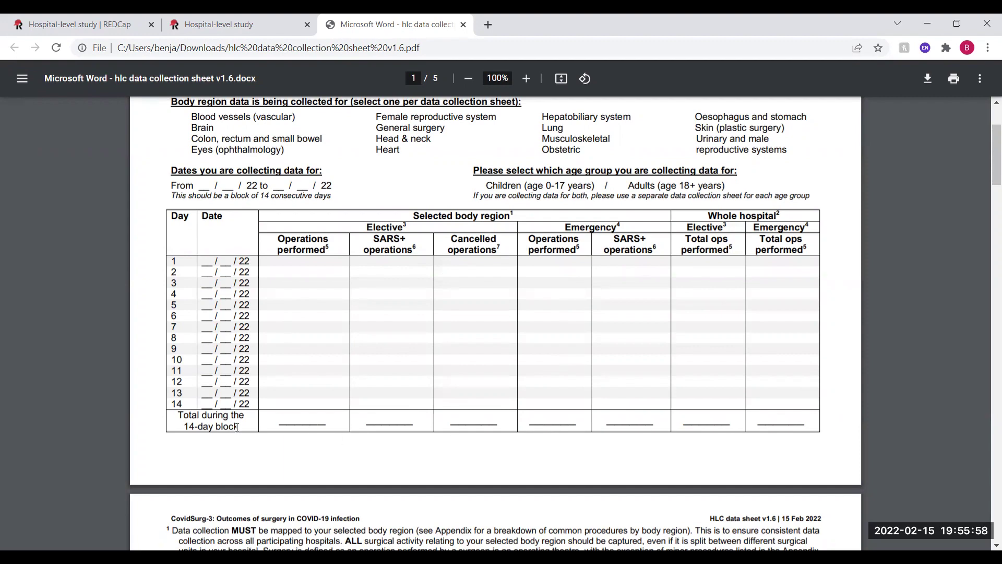
{"action": "left_click", "coordinate": [219, 19]}
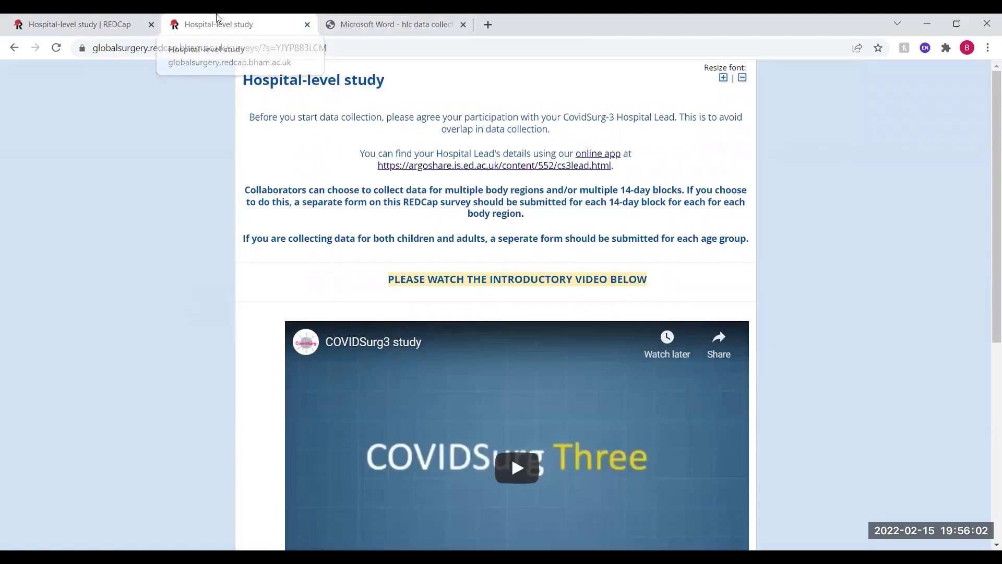
{"action": "scroll", "coordinate": [462, 272], "scroll_direction": "down", "scroll_amount": 7}
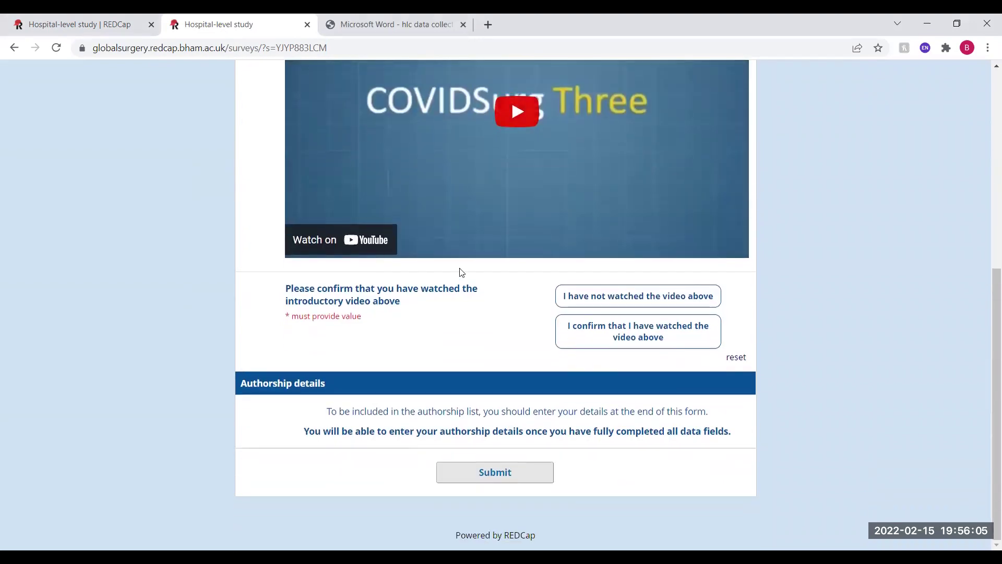
{"action": "left_click", "coordinate": [638, 331]}
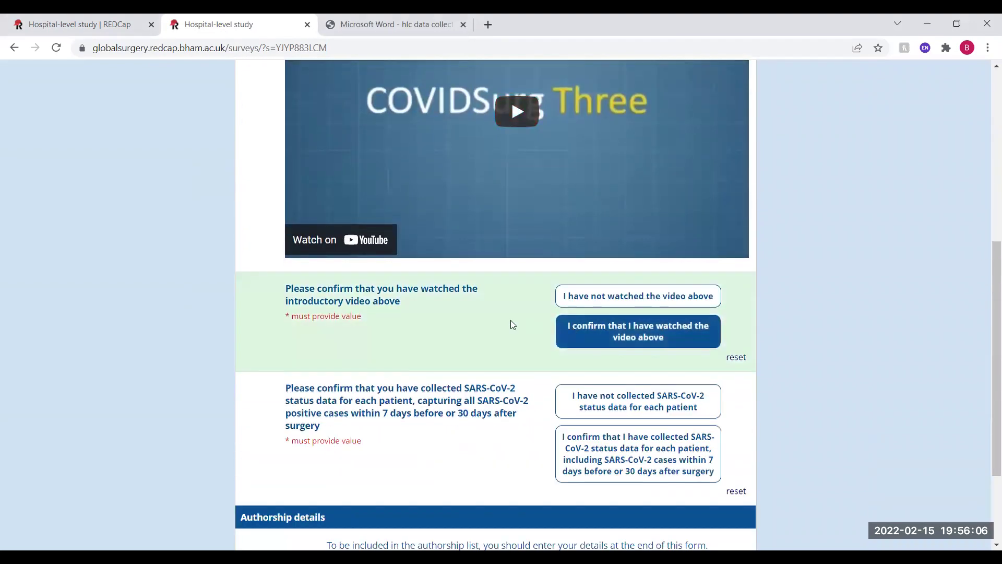
{"action": "scroll", "coordinate": [474, 315], "scroll_direction": "down", "scroll_amount": 2}
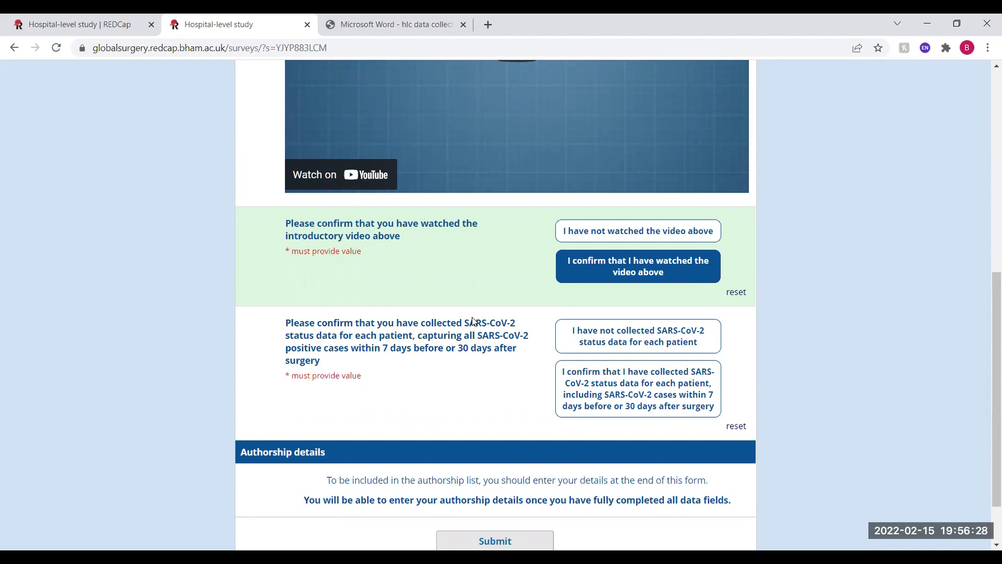
{"action": "left_click", "coordinate": [663, 394]}
{"action": "scroll", "coordinate": [672, 400], "scroll_direction": "down", "scroll_amount": 3}
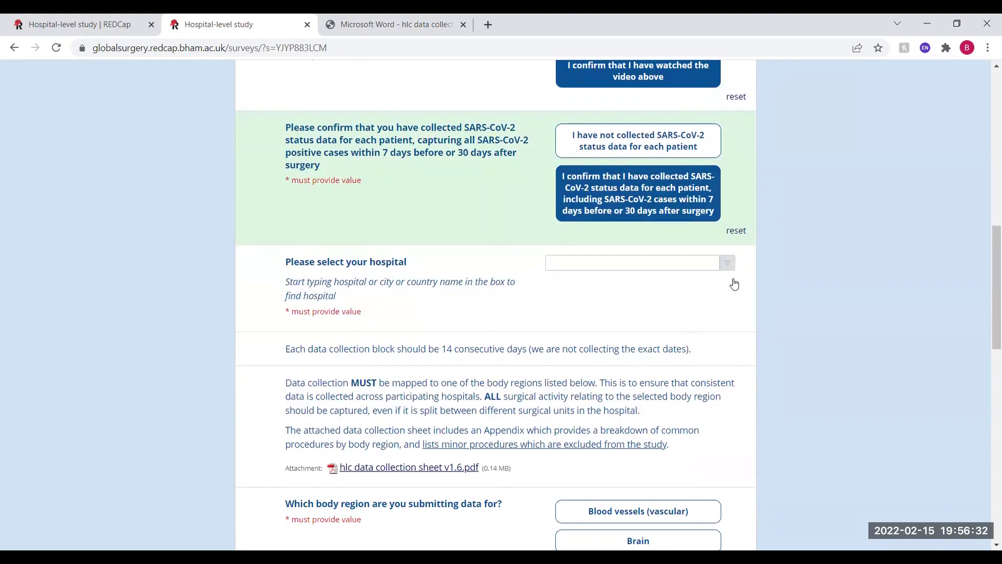
Step: Choose 'United Kingdom: Birmingham - Queen Elizabeth Hospital Birmingham' as the hospital
{"action": "left_click", "coordinate": [671, 262]}
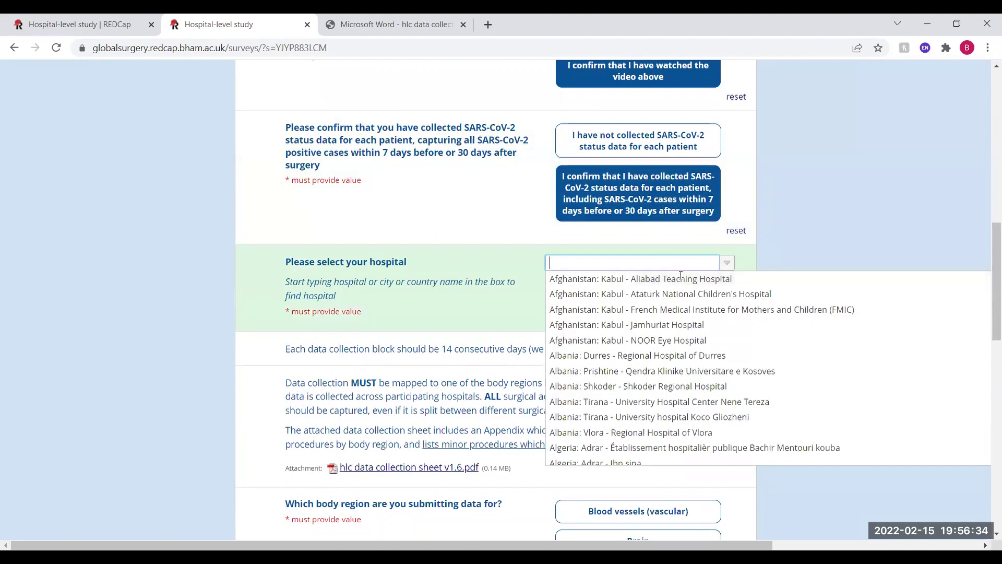
{"action": "type", "text": "queen "}
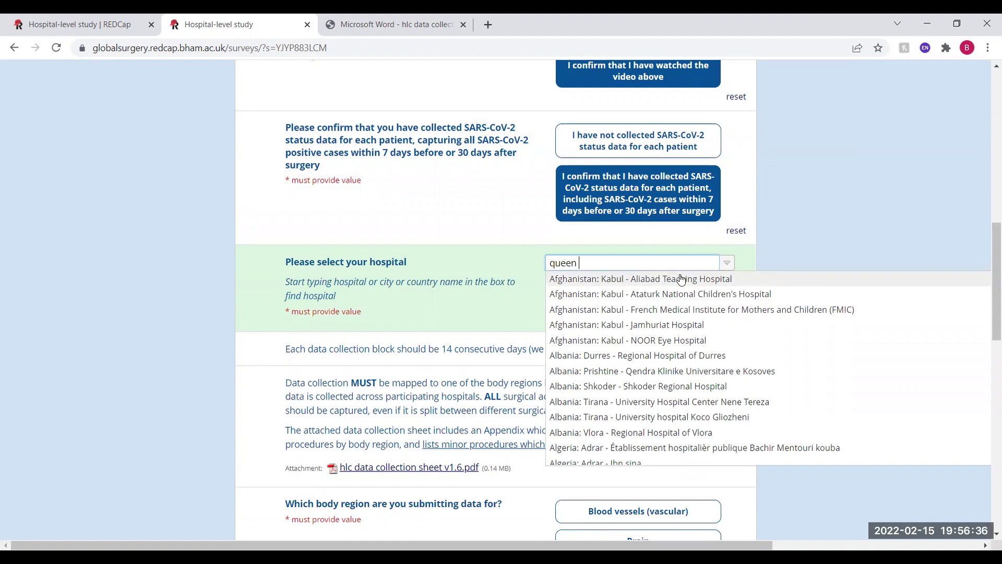
{"action": "type", "text": "elizabeth"}
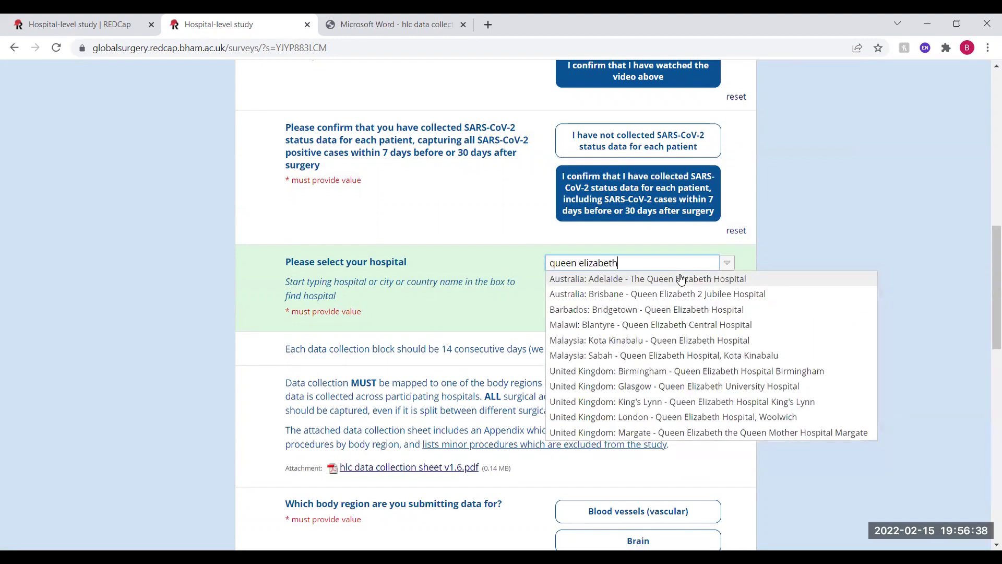
{"action": "left_click", "coordinate": [699, 370]}
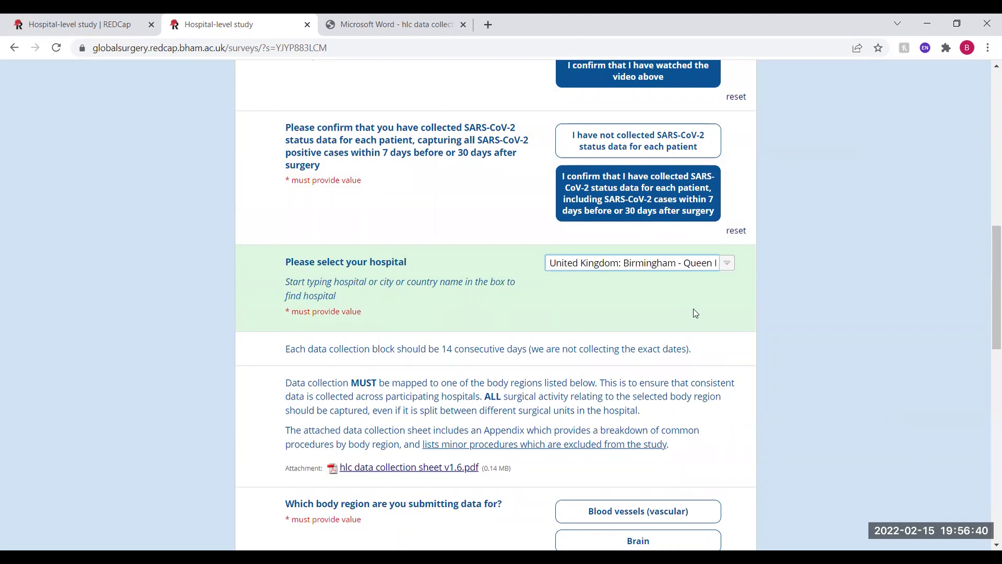
{"action": "scroll", "coordinate": [696, 317], "scroll_direction": "down", "scroll_amount": 1}
{"action": "scroll", "coordinate": [695, 316], "scroll_direction": "down", "scroll_amount": 4}
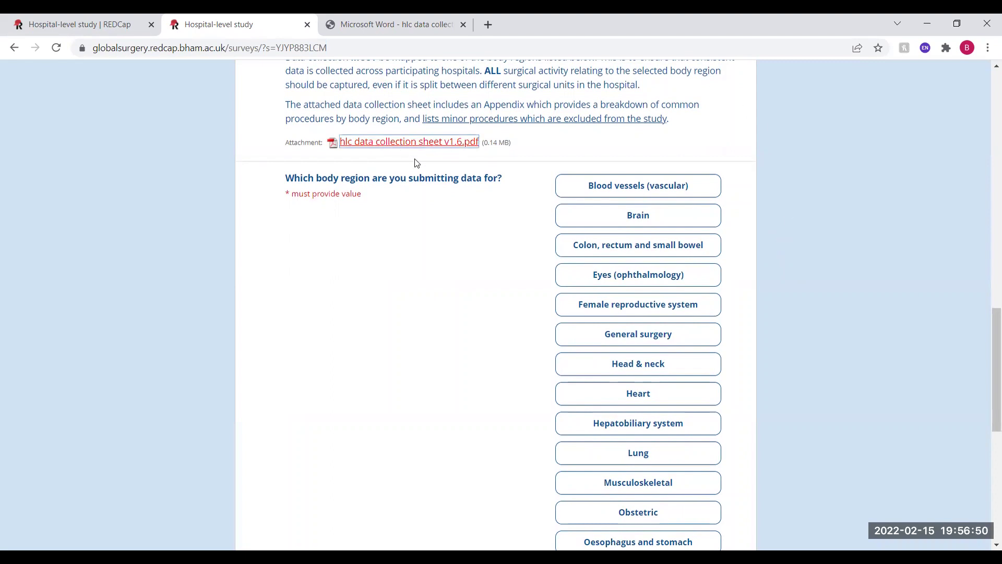
Step: Select Colon, rectum and small bowel as body region and Adults (age 18+ years) as age group
{"action": "left_click", "coordinate": [635, 256]}
{"action": "scroll", "coordinate": [477, 259], "scroll_direction": "down", "scroll_amount": 8}
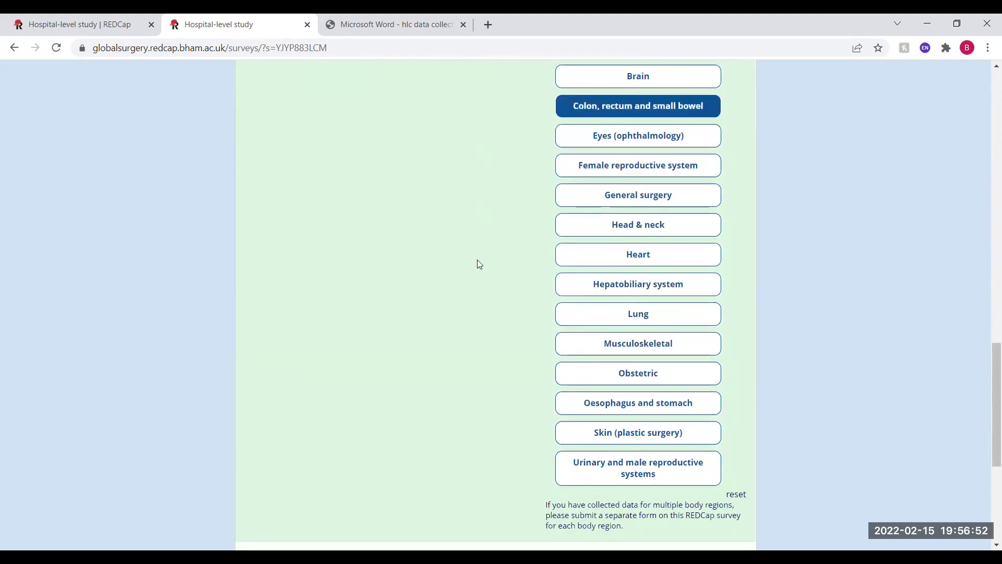
{"action": "left_click", "coordinate": [570, 275]}
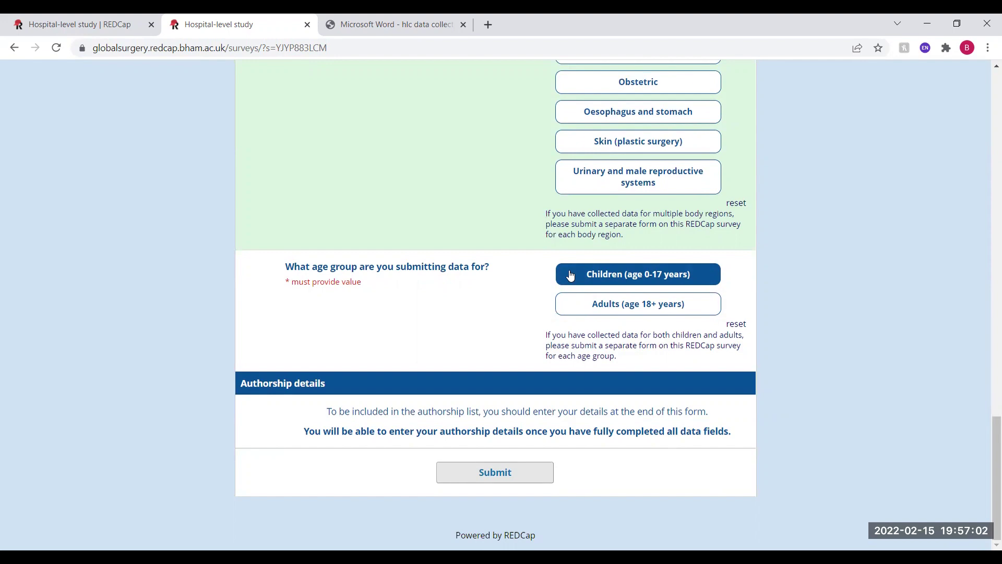
{"action": "left_click", "coordinate": [585, 302]}
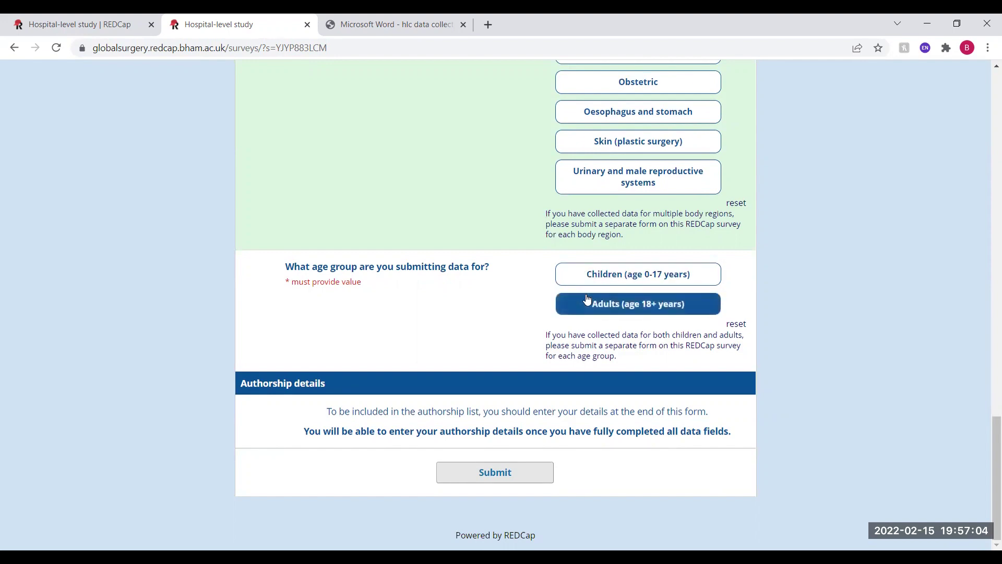
{"action": "scroll", "coordinate": [494, 274], "scroll_direction": "down", "scroll_amount": 5}
{"action": "scroll", "coordinate": [683, 261], "scroll_direction": "down", "scroll_amount": 1}
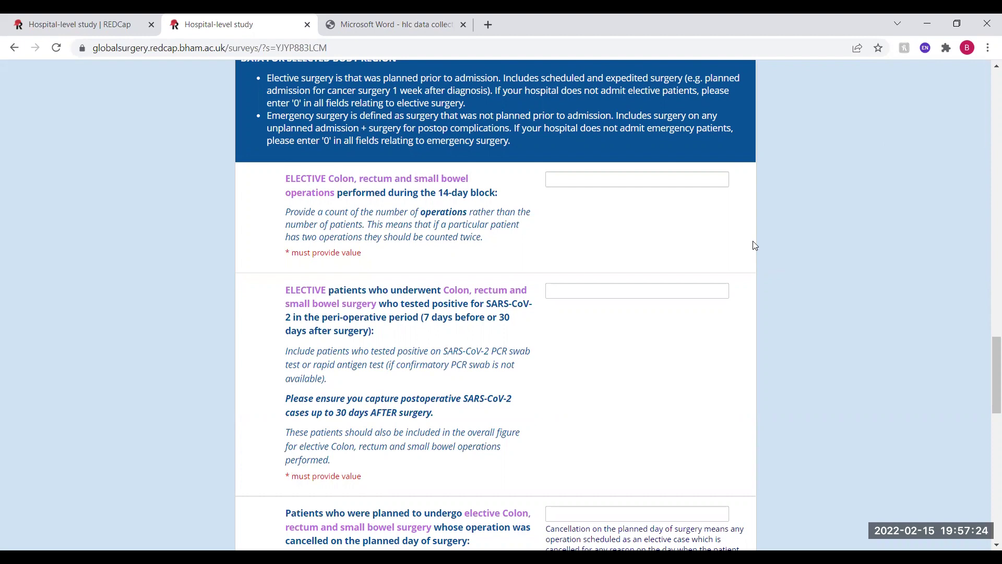
Step: Enter 50 elective colon, rectum and small bowel operations
{"action": "left_click", "coordinate": [655, 185]}
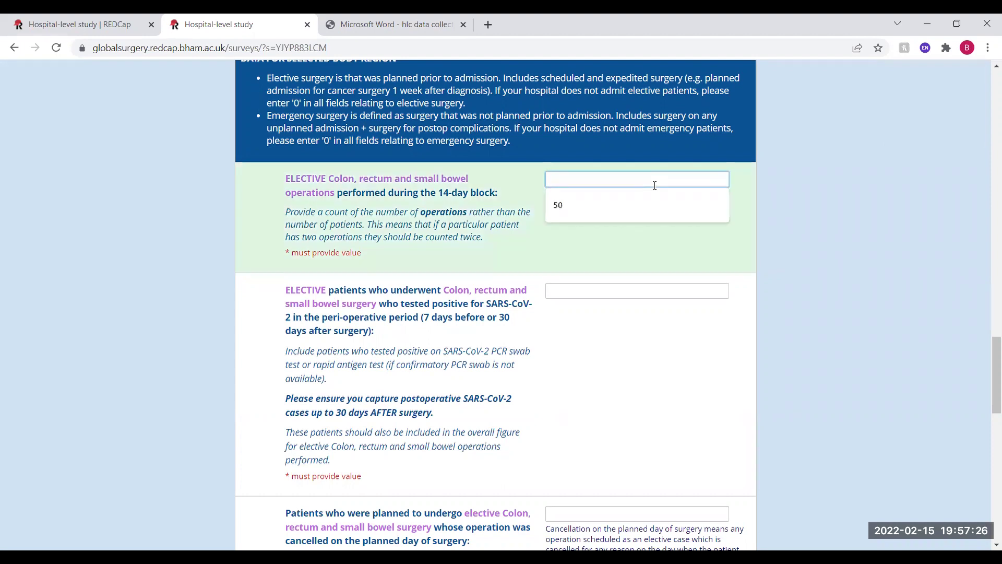
{"action": "left_click", "coordinate": [655, 207]}
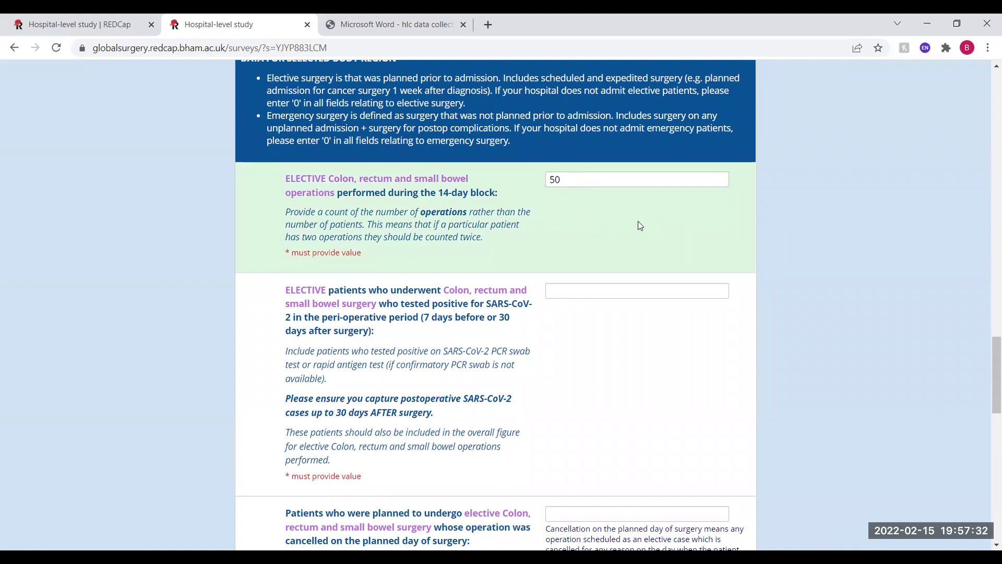
{"action": "scroll", "coordinate": [659, 262], "scroll_direction": "down", "scroll_amount": 1}
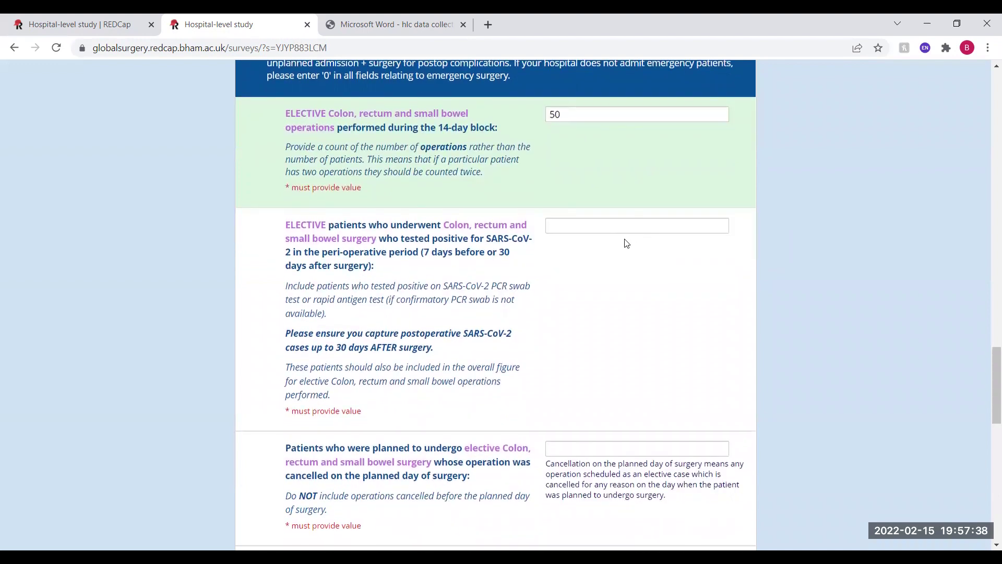
Step: Enter 60 SARS-CoV-2 positive elective patients, replacing an initial value of 2
{"action": "left_click", "coordinate": [600, 226]}
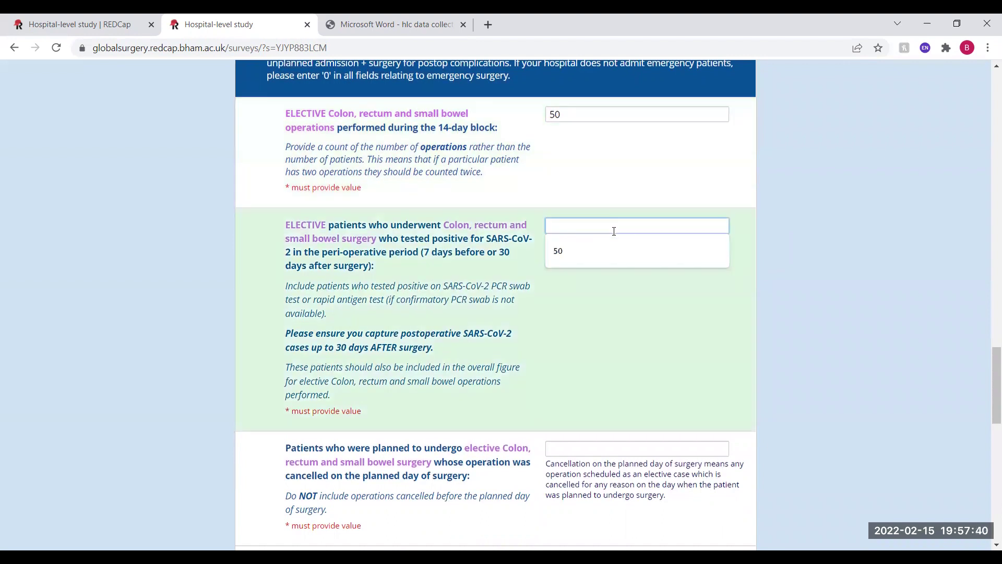
{"action": "type", "text": "2"}
{"action": "left_click", "coordinate": [635, 292]}
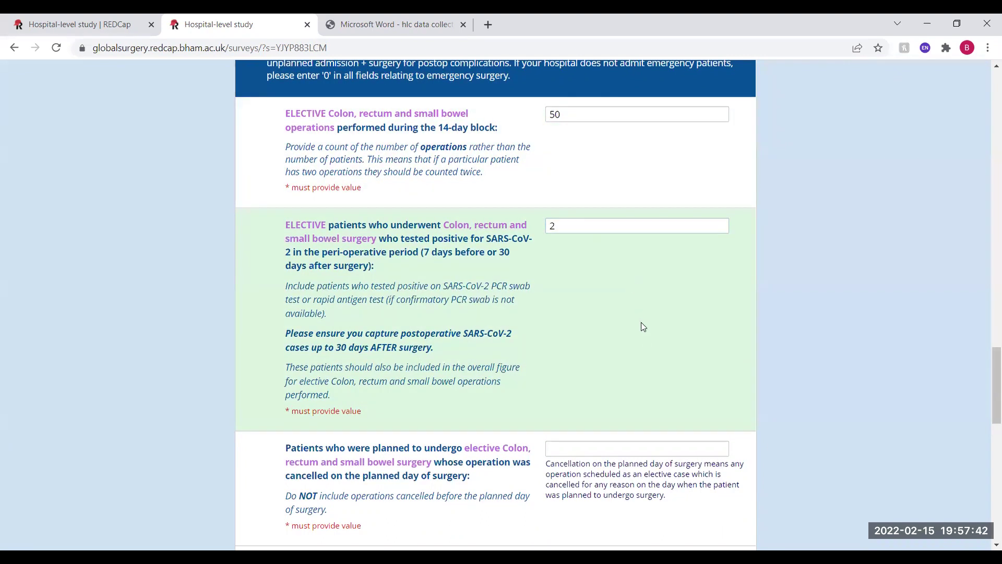
{"action": "left_click_drag", "start_coordinate": [571, 224], "coordinate": [544, 224]}
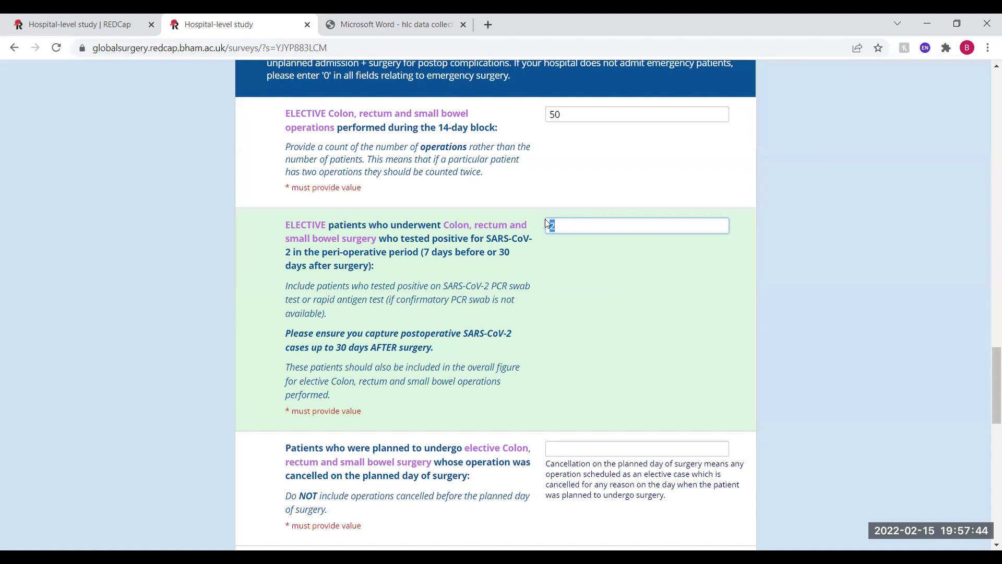
{"action": "type", "text": "60"}
Step: Correct the SARS-CoV-2 positive elective count from 60 to 50 so the error clears
{"action": "left_click", "coordinate": [643, 325]}
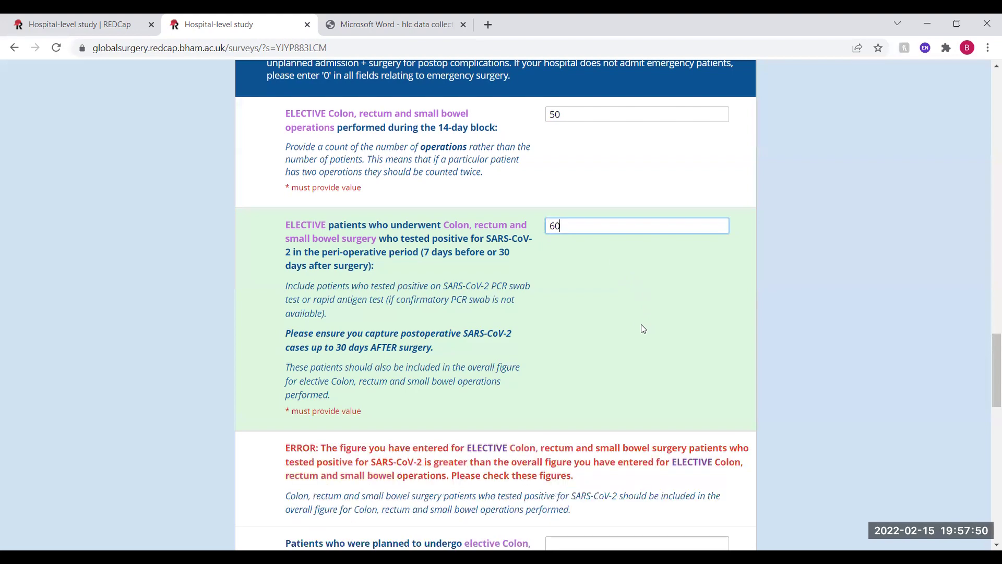
{"action": "scroll", "coordinate": [635, 321], "scroll_direction": "down", "scroll_amount": 2}
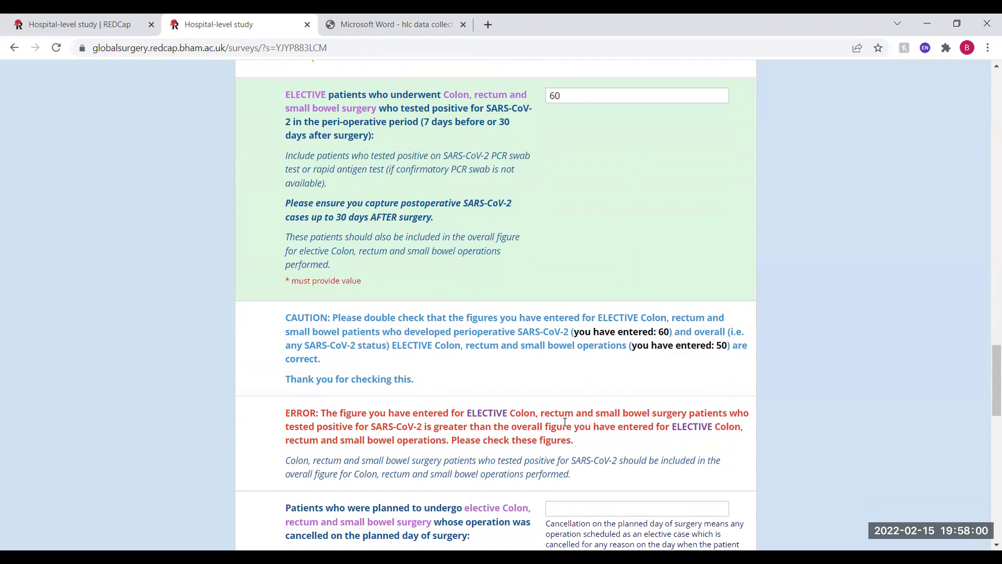
{"action": "scroll", "coordinate": [598, 264], "scroll_direction": "up", "scroll_amount": 3}
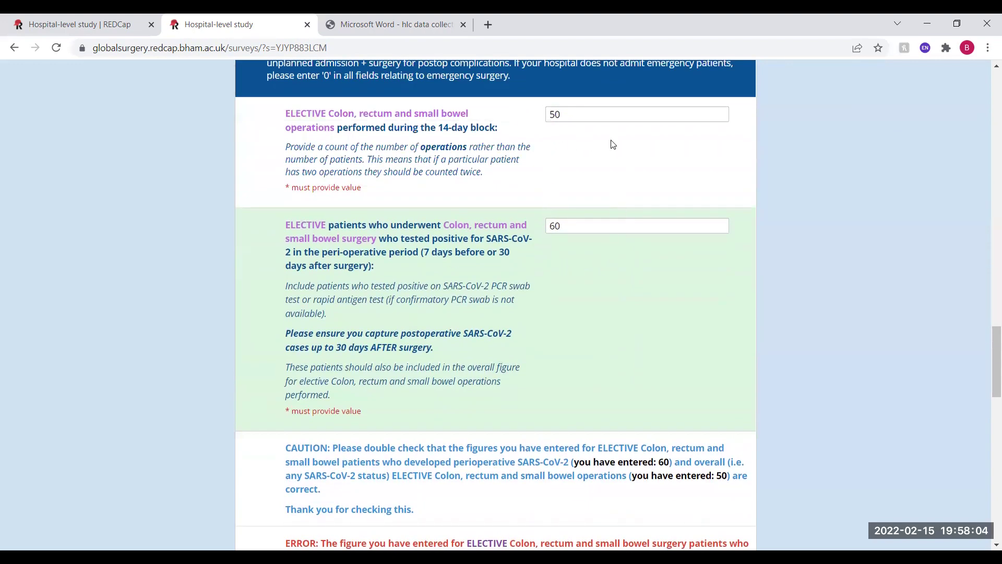
{"action": "left_click_drag", "start_coordinate": [572, 221], "coordinate": [529, 242]}
{"action": "key", "text": "BackSpace"}
{"action": "type", "text": "50"}
{"action": "left_click", "coordinate": [597, 278]}
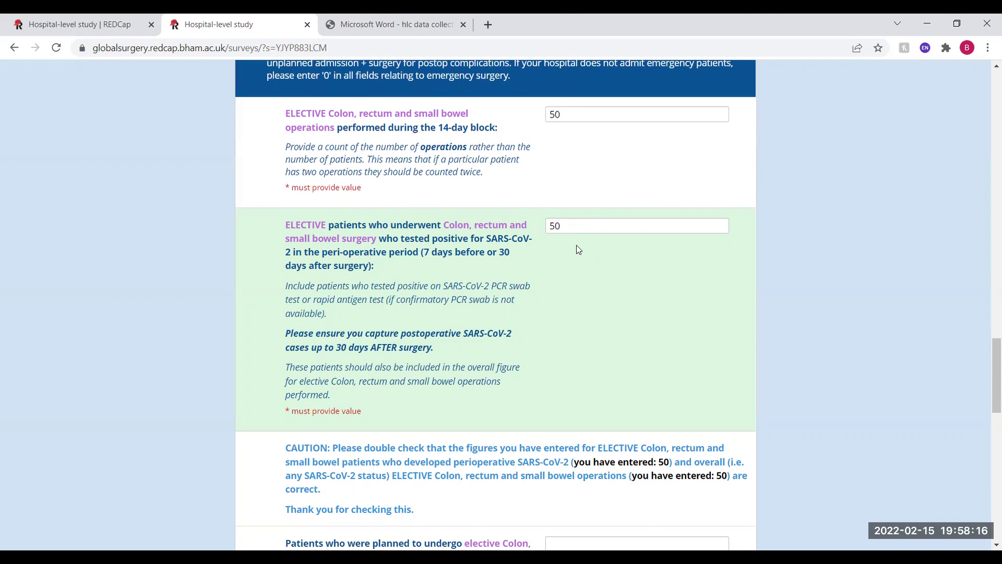
{"action": "scroll", "coordinate": [582, 439], "scroll_direction": "down", "scroll_amount": 1}
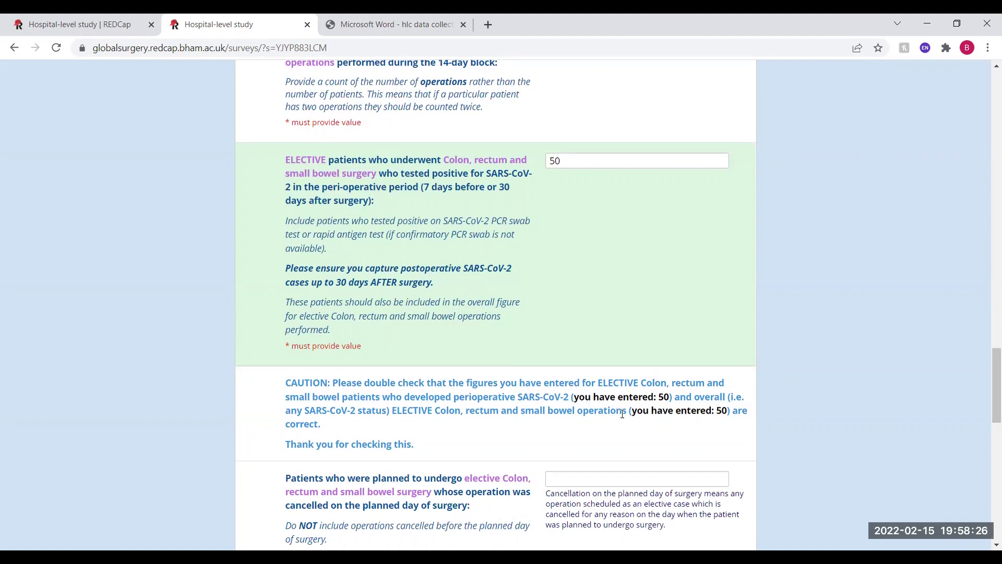
{"action": "scroll", "coordinate": [635, 320], "scroll_direction": "up", "scroll_amount": 2}
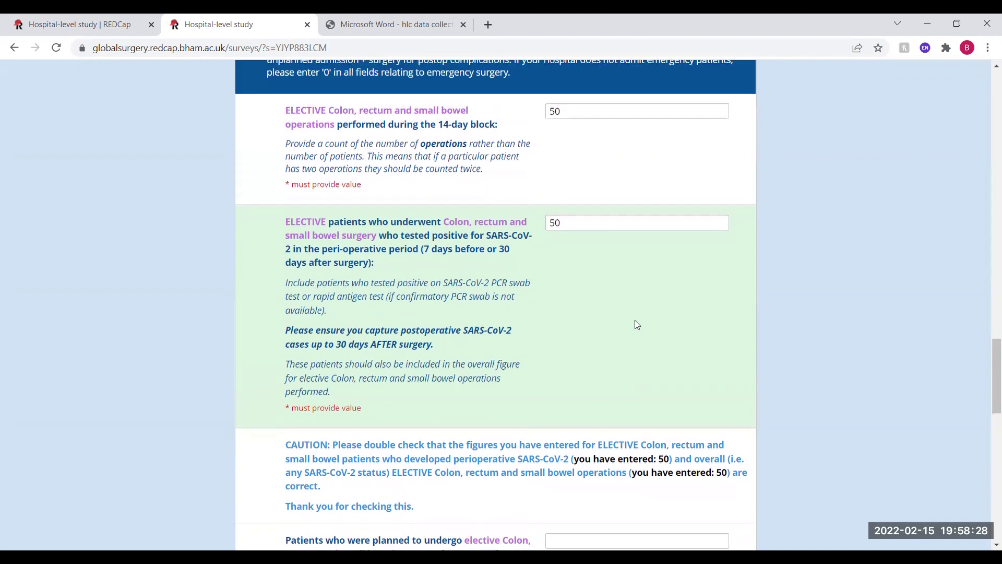
{"action": "left_click_drag", "start_coordinate": [601, 295], "coordinate": [545, 302]}
Step: Set the SARS-CoV-2 positive elective count to 2 and enter 2 cancelled operations
{"action": "type", "text": "2"}
{"action": "scroll", "coordinate": [671, 325], "scroll_direction": "down", "scroll_amount": 4}
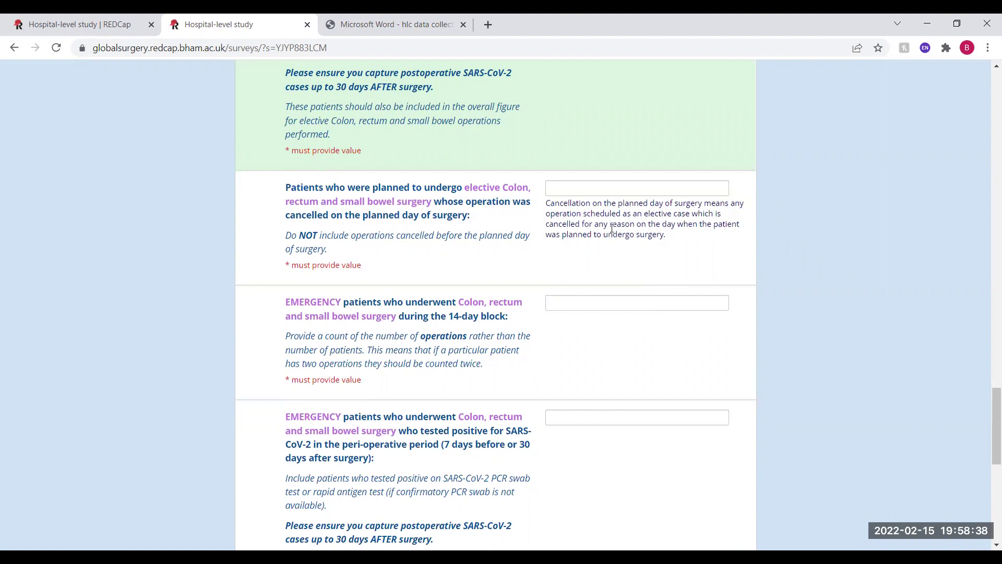
{"action": "left_click", "coordinate": [614, 190]}
{"action": "left_click", "coordinate": [629, 209]}
{"action": "left_click", "coordinate": [640, 258]}
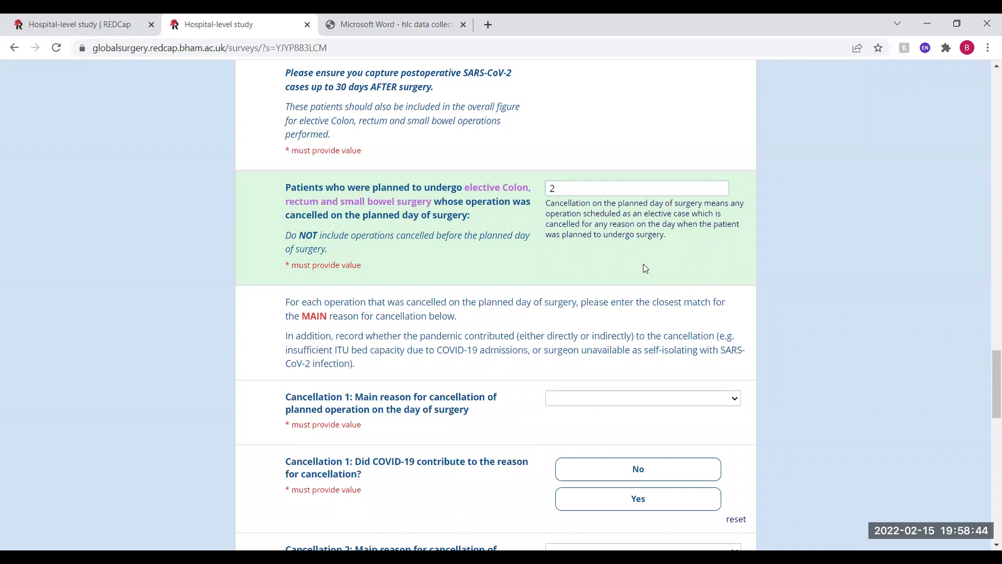
Step: Record cancellation 1 as Surgeon not available, with COVID-19 contributing
{"action": "scroll", "coordinate": [646, 268], "scroll_direction": "down", "scroll_amount": 2}
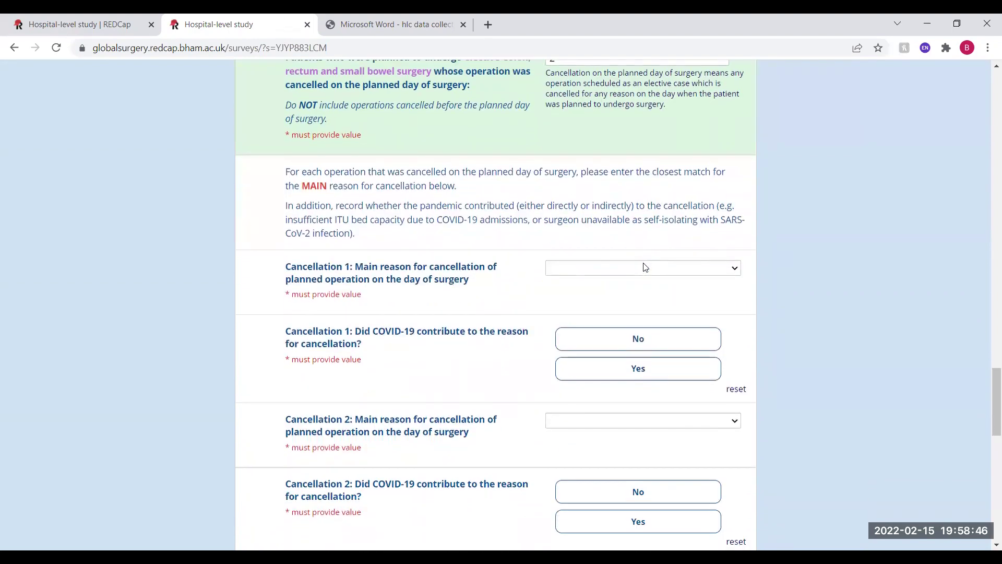
{"action": "left_click", "coordinate": [657, 268]}
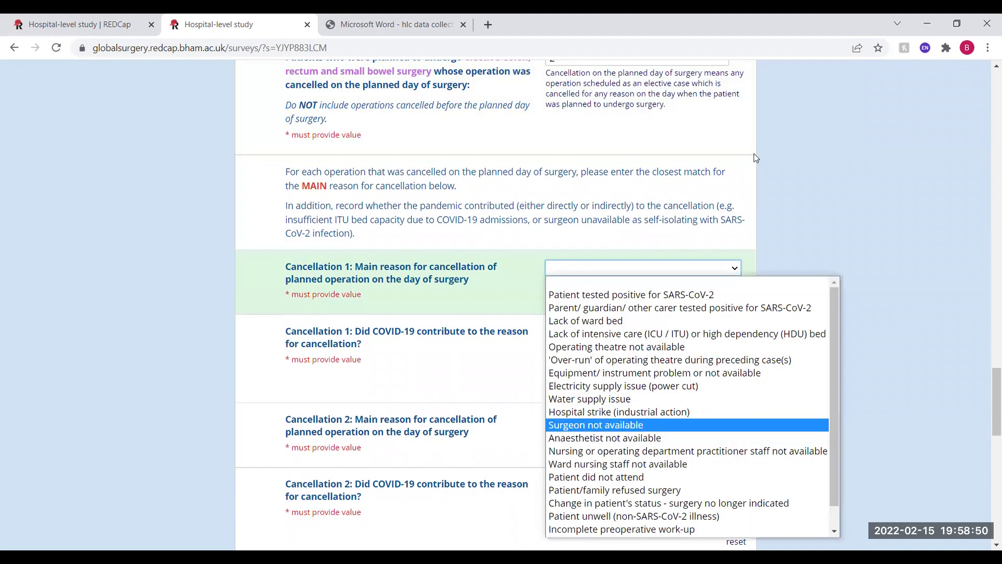
{"action": "left_click", "coordinate": [639, 426]}
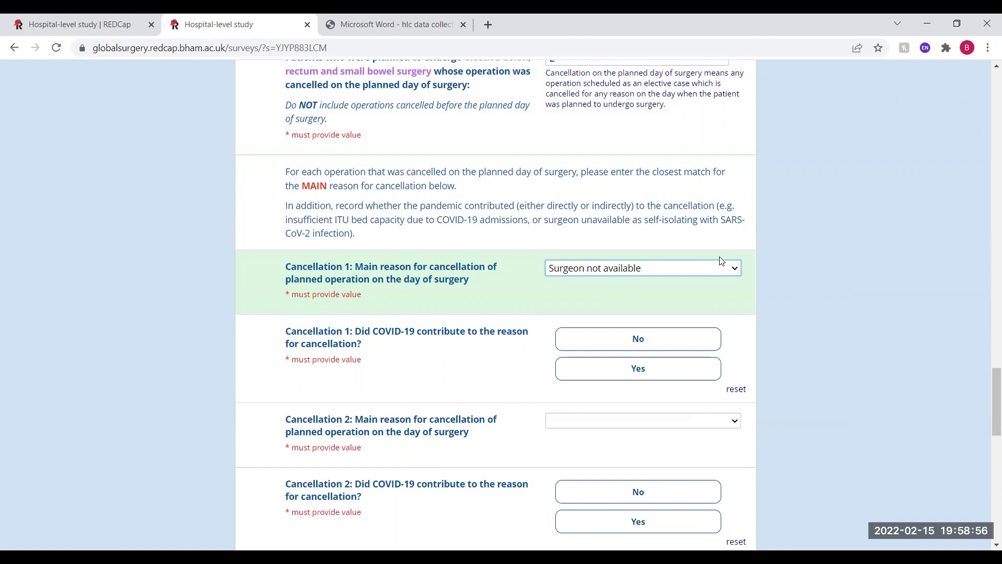
{"action": "left_click", "coordinate": [611, 378]}
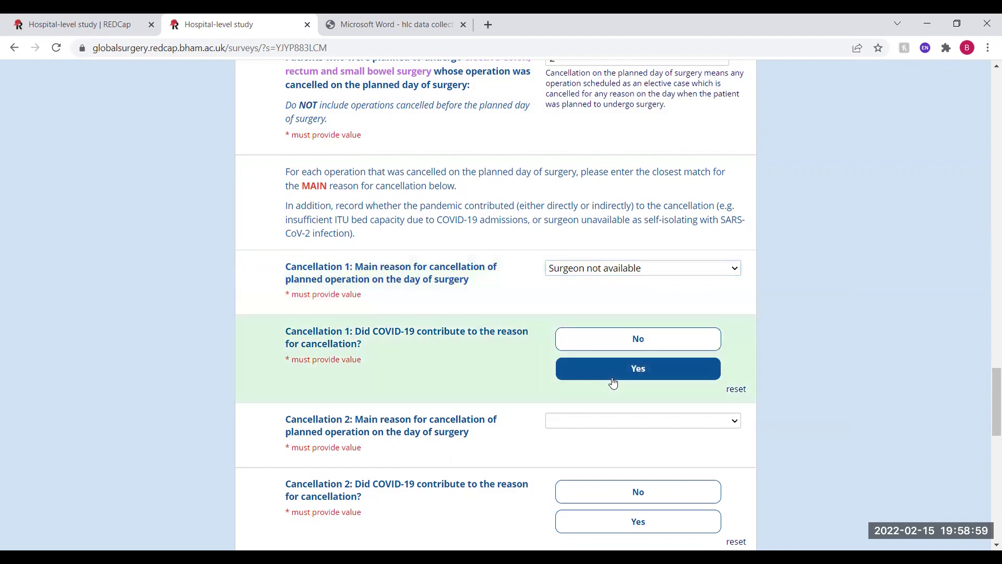
Step: Record cancellation 2 as Water supply issue, with COVID-19 not contributing
{"action": "left_click", "coordinate": [645, 421]}
{"action": "left_click", "coordinate": [601, 261]}
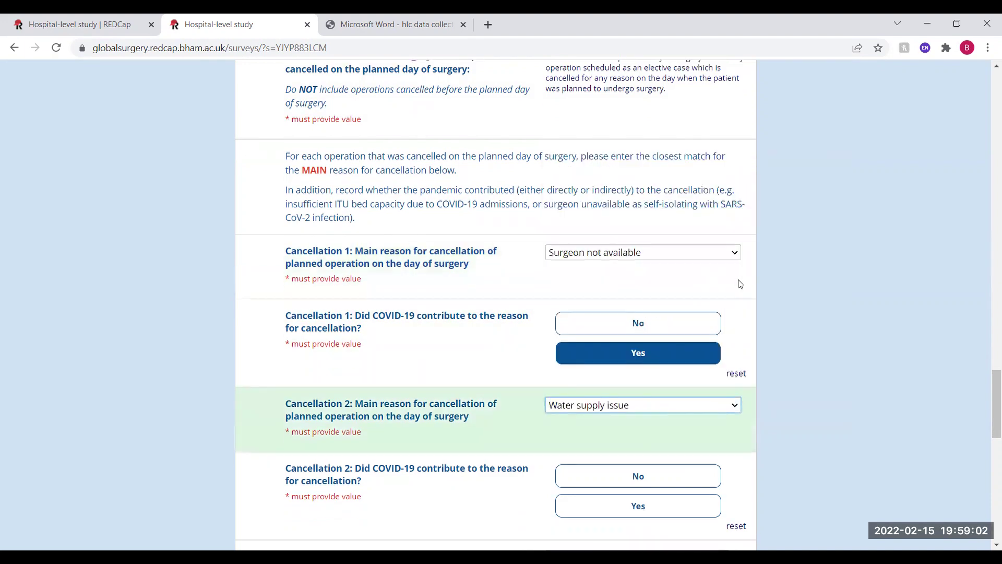
{"action": "scroll", "coordinate": [740, 283], "scroll_direction": "down", "scroll_amount": 2}
{"action": "scroll", "coordinate": [778, 326], "scroll_direction": "down", "scroll_amount": 2}
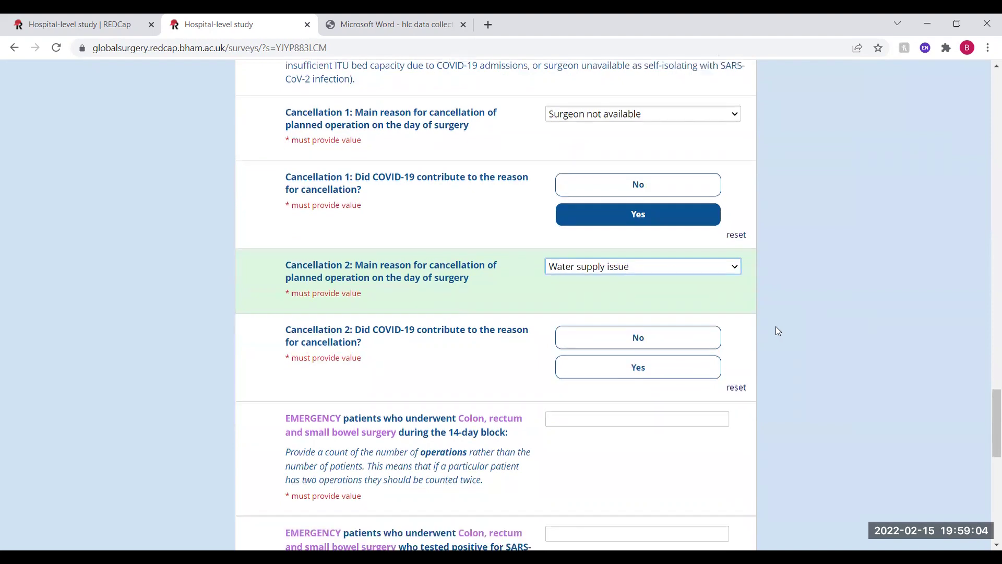
{"action": "left_click", "coordinate": [649, 306]}
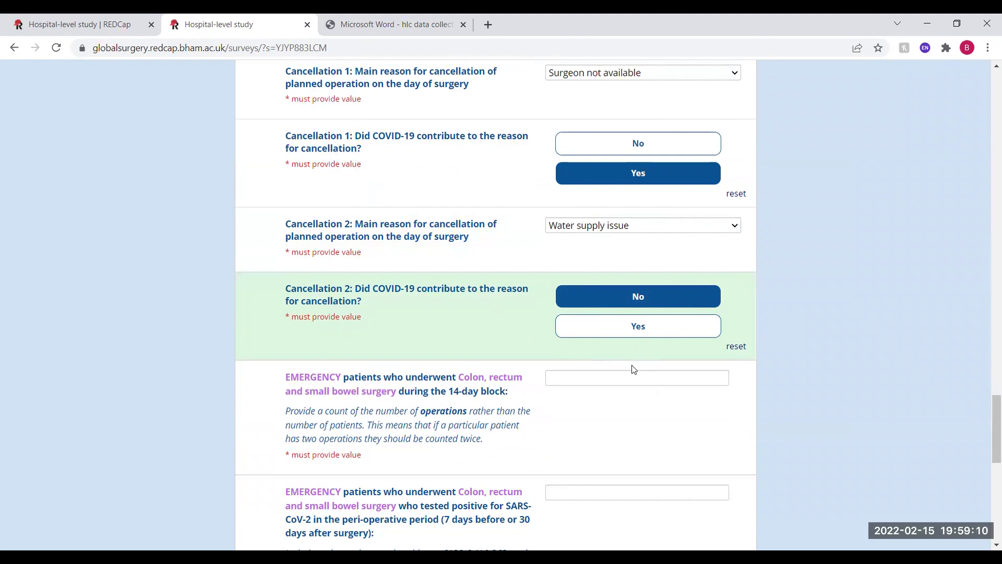
{"action": "scroll", "coordinate": [629, 368], "scroll_direction": "down", "scroll_amount": 2}
Step: Enter 5 emergency colon, rectum and small bowel operations with 0 SARS-CoV-2 positive patients
{"action": "left_click", "coordinate": [595, 248]}
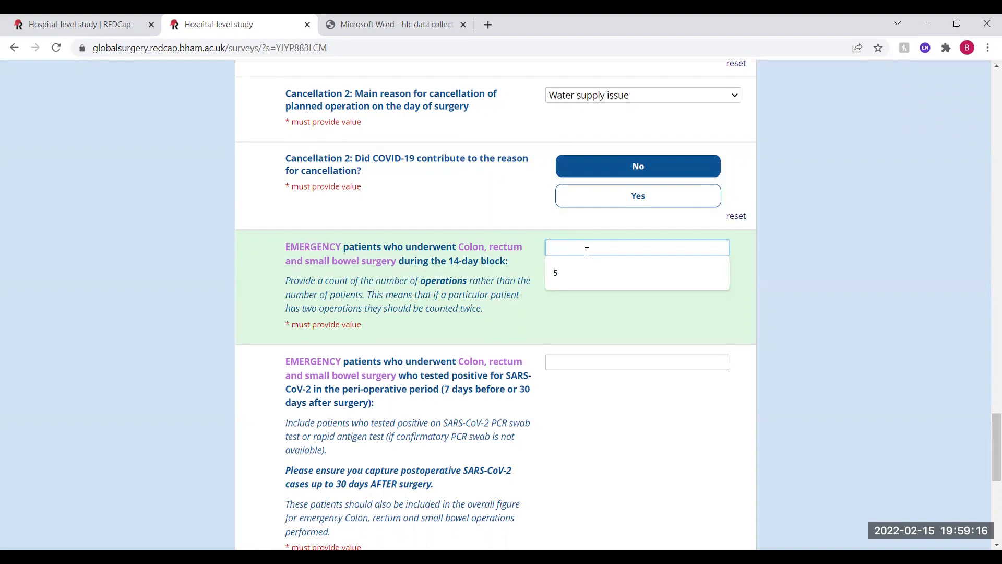
{"action": "left_click", "coordinate": [595, 279]}
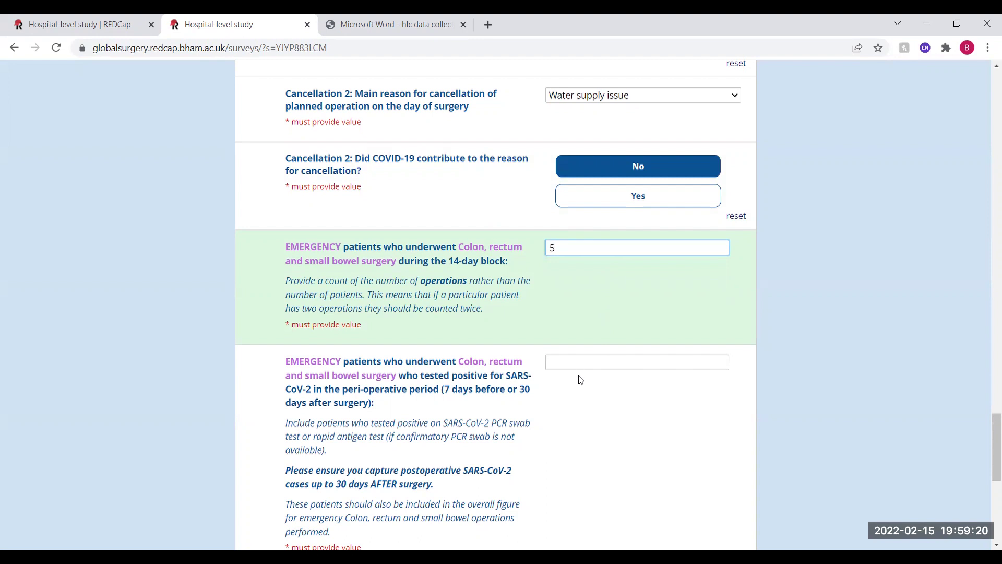
{"action": "left_click", "coordinate": [584, 361]}
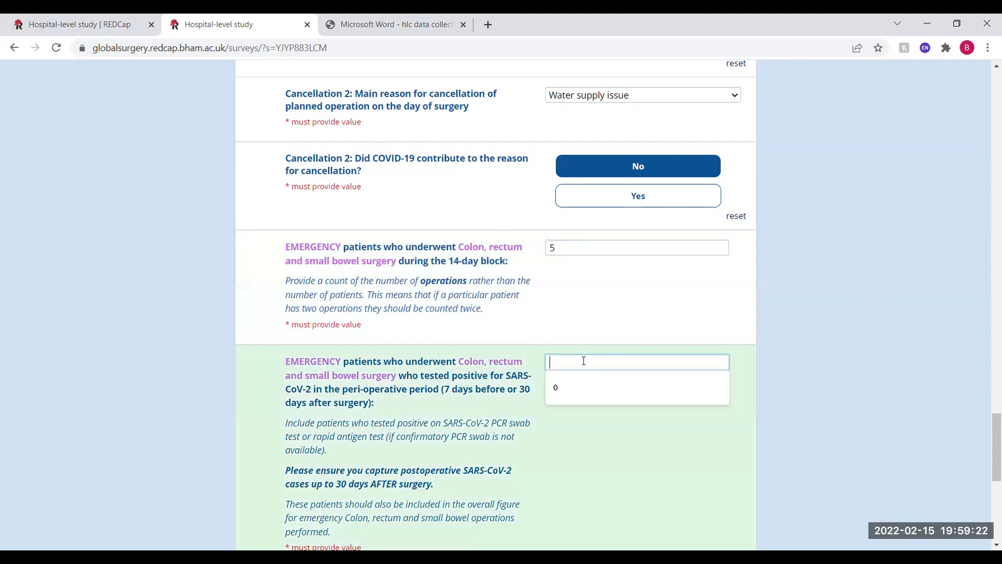
{"action": "left_click", "coordinate": [603, 386]}
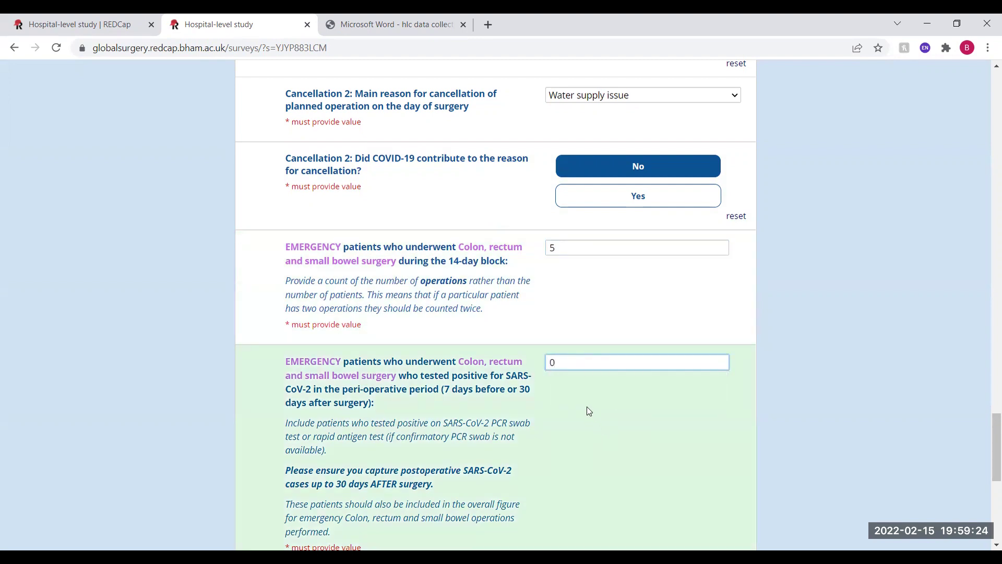
{"action": "left_click", "coordinate": [590, 418]}
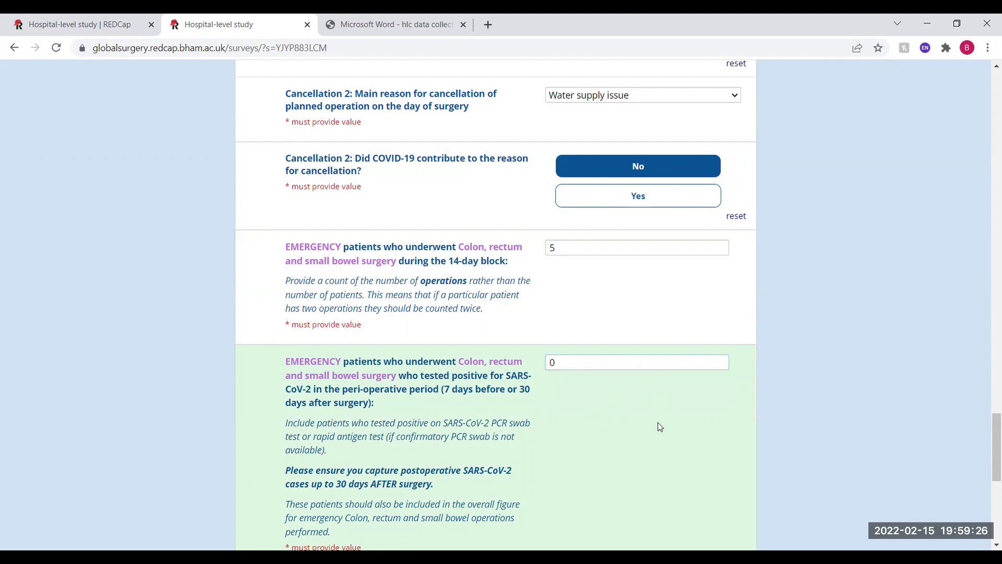
{"action": "scroll", "coordinate": [657, 413], "scroll_direction": "down", "scroll_amount": 3}
{"action": "scroll", "coordinate": [649, 386], "scroll_direction": "down", "scroll_amount": 2}
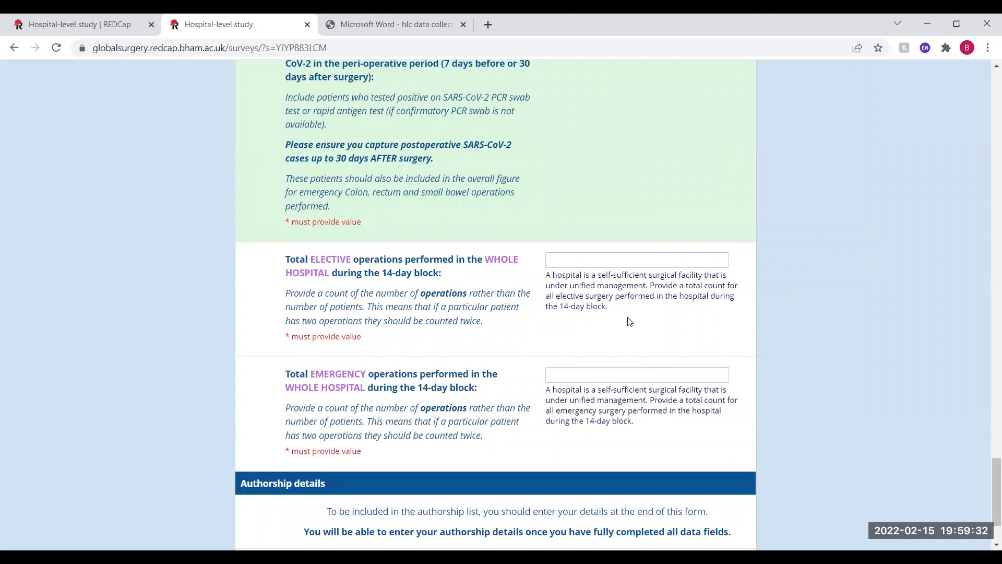
Step: Enter 250 total elective and 30 total emergency whole-hospital operations for the 14-day block
{"action": "left_click", "coordinate": [601, 257]}
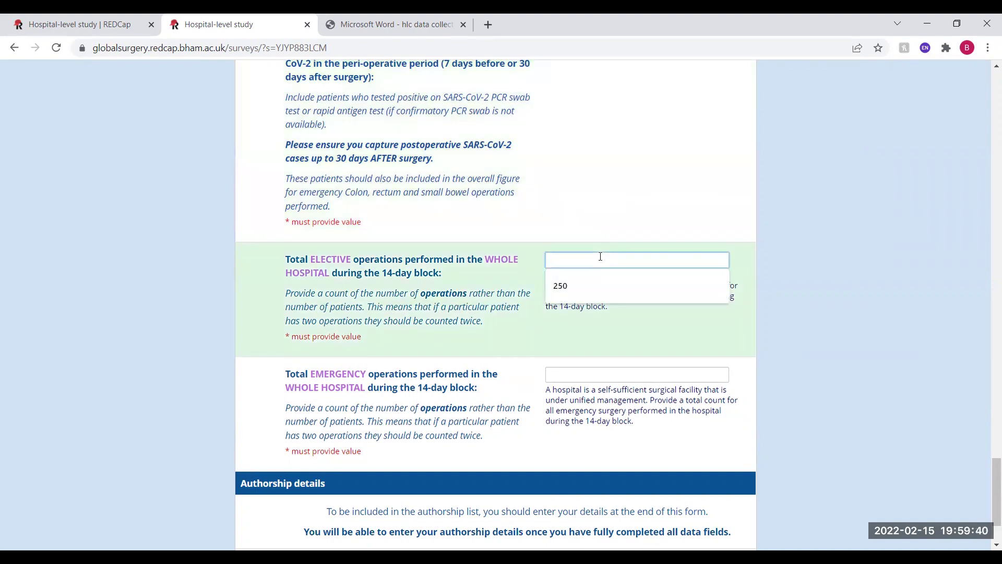
{"action": "left_click", "coordinate": [607, 287]}
{"action": "left_click", "coordinate": [602, 345]}
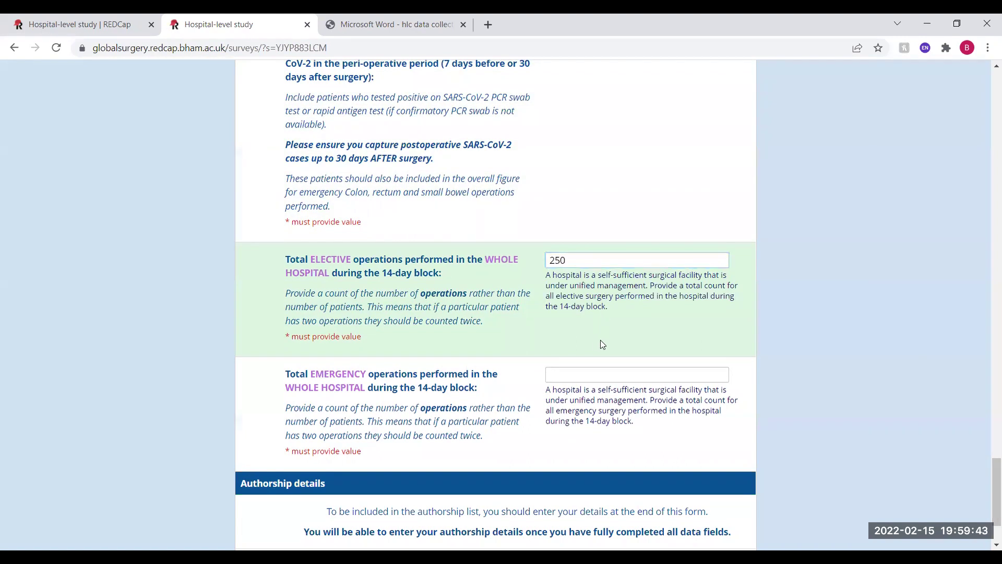
{"action": "left_click", "coordinate": [585, 376]}
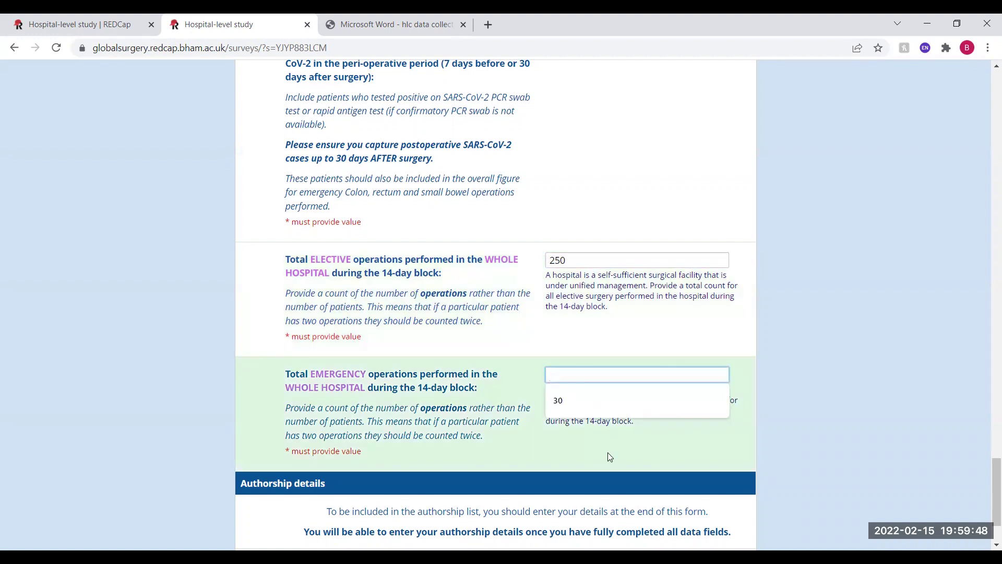
{"action": "type", "text": "30"}
{"action": "key", "text": "Tab"}
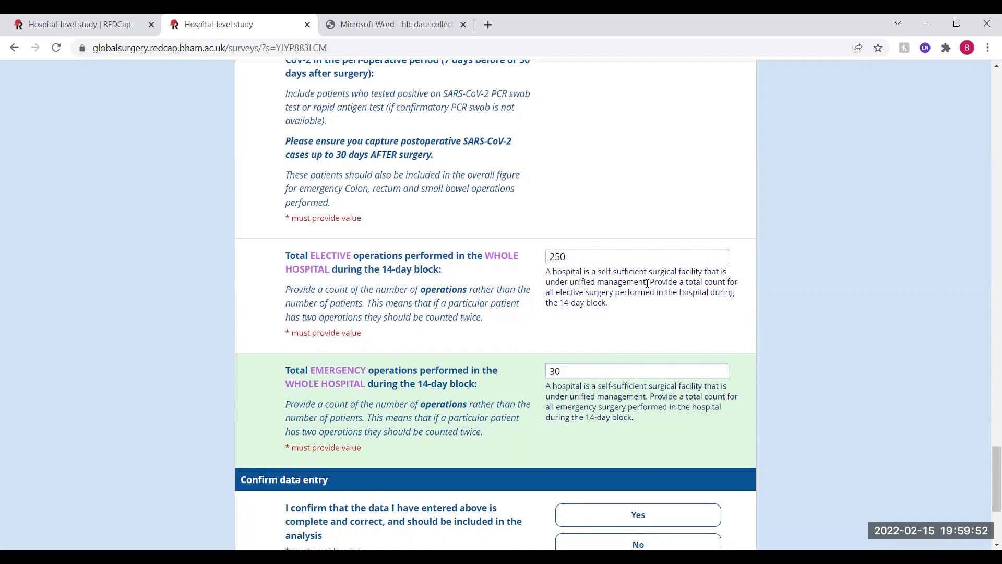
{"action": "scroll", "coordinate": [647, 284], "scroll_direction": "down", "scroll_amount": 4}
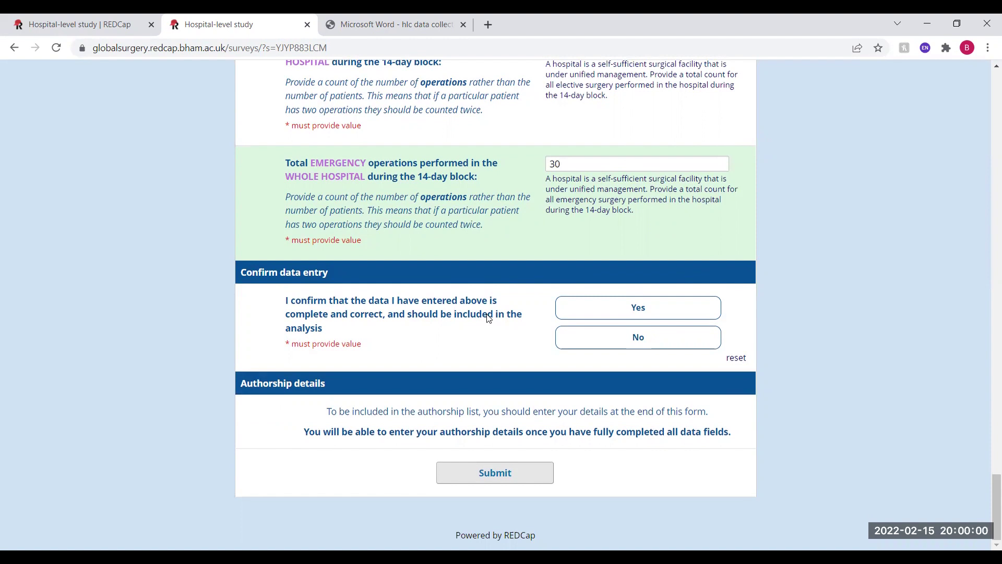
Step: Confirm the data is complete and correct, then fill in your name and ORCID iD
{"action": "left_click", "coordinate": [613, 318]}
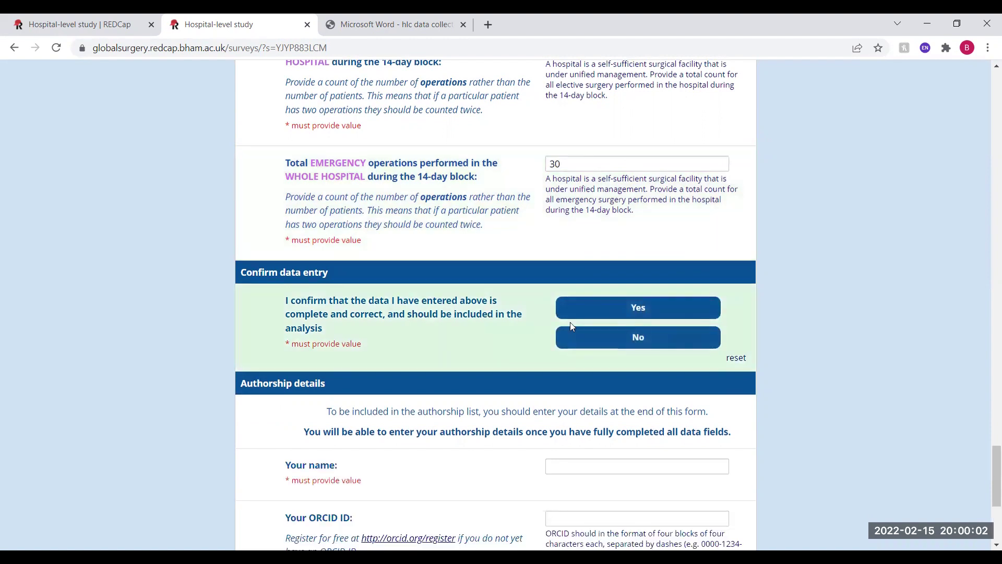
{"action": "scroll", "coordinate": [439, 324], "scroll_direction": "down", "scroll_amount": 3}
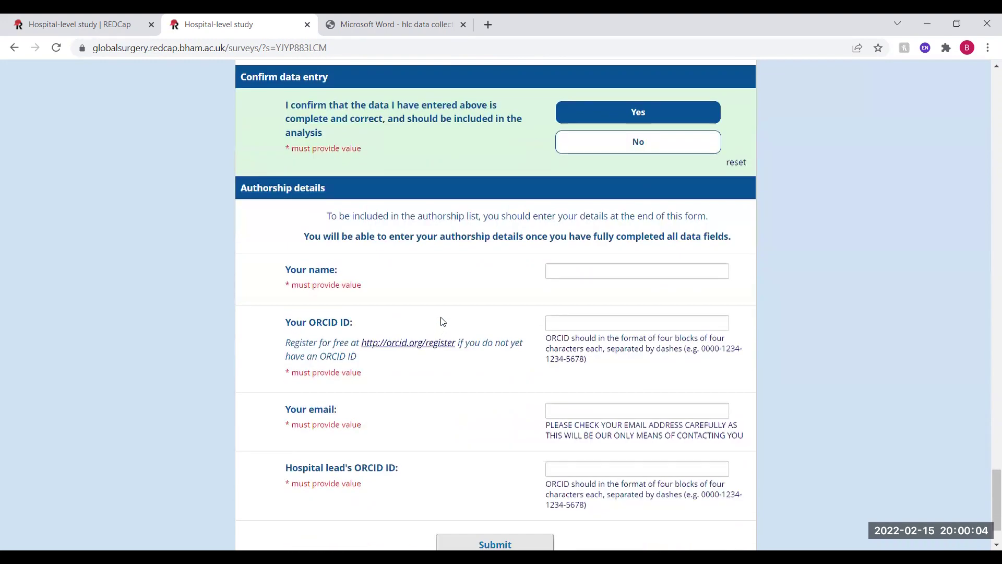
{"action": "scroll", "coordinate": [442, 320], "scroll_direction": "down", "scroll_amount": 1}
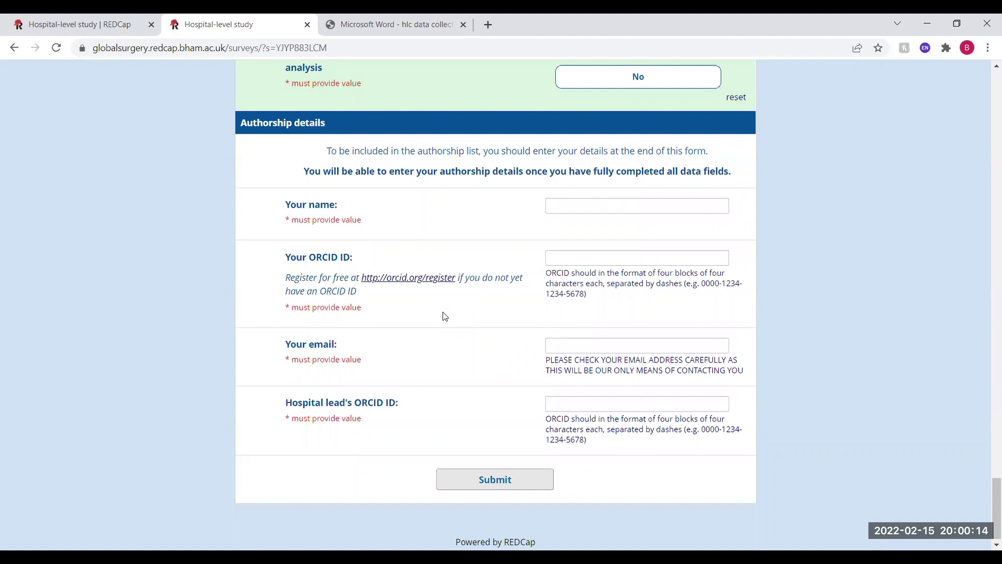
{"action": "left_click", "coordinate": [550, 208]}
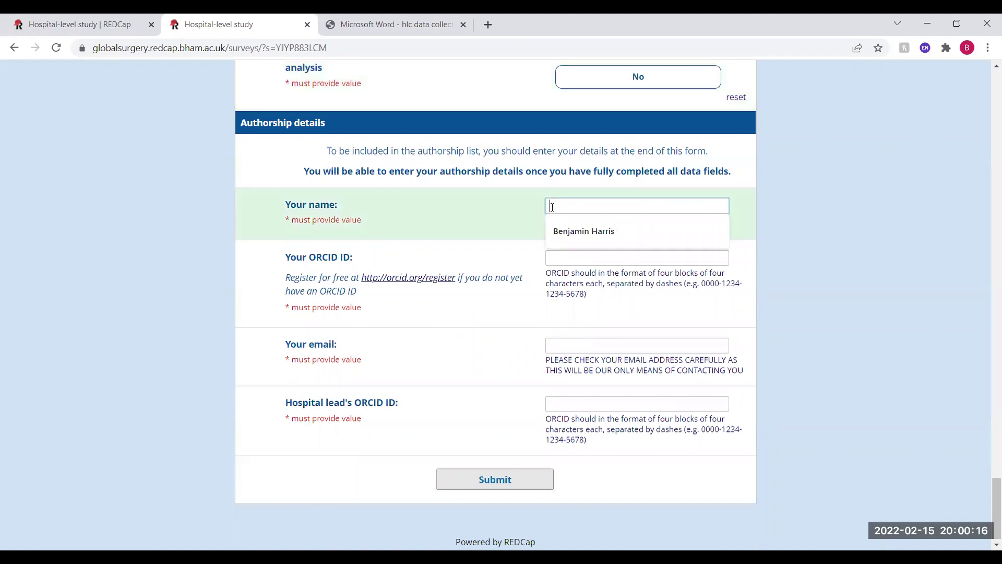
{"action": "left_click", "coordinate": [563, 222]}
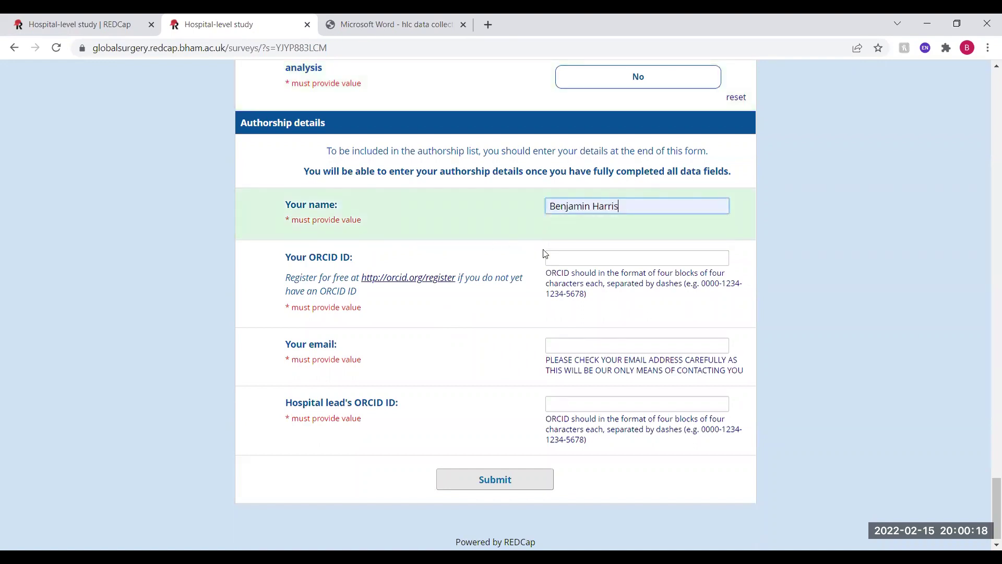
{"action": "left_click", "coordinate": [564, 252]}
{"action": "left_click", "coordinate": [573, 283]}
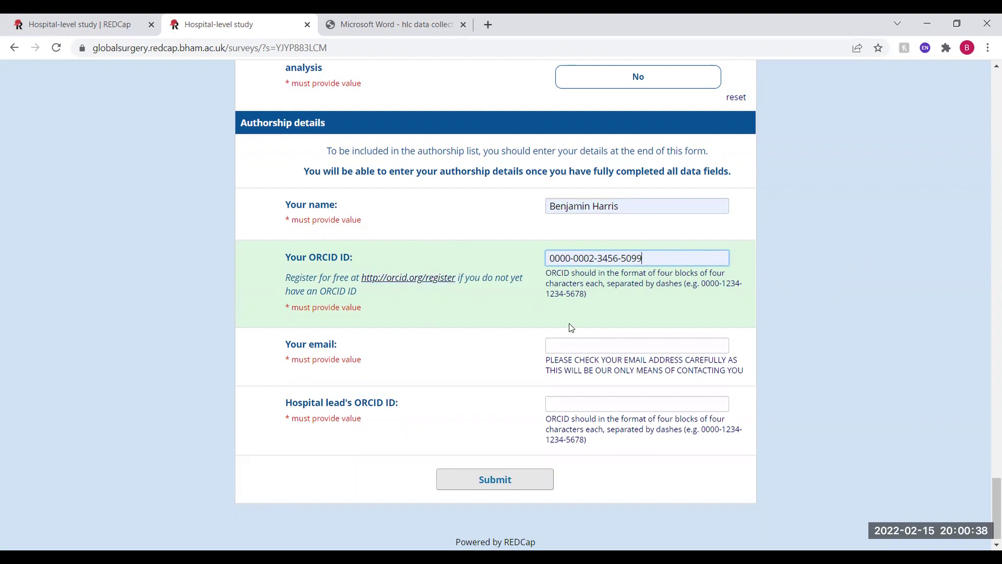
Step: Fill in your email address and the hospital lead's ORCID iD, then submit the survey
{"action": "left_click", "coordinate": [579, 339]}
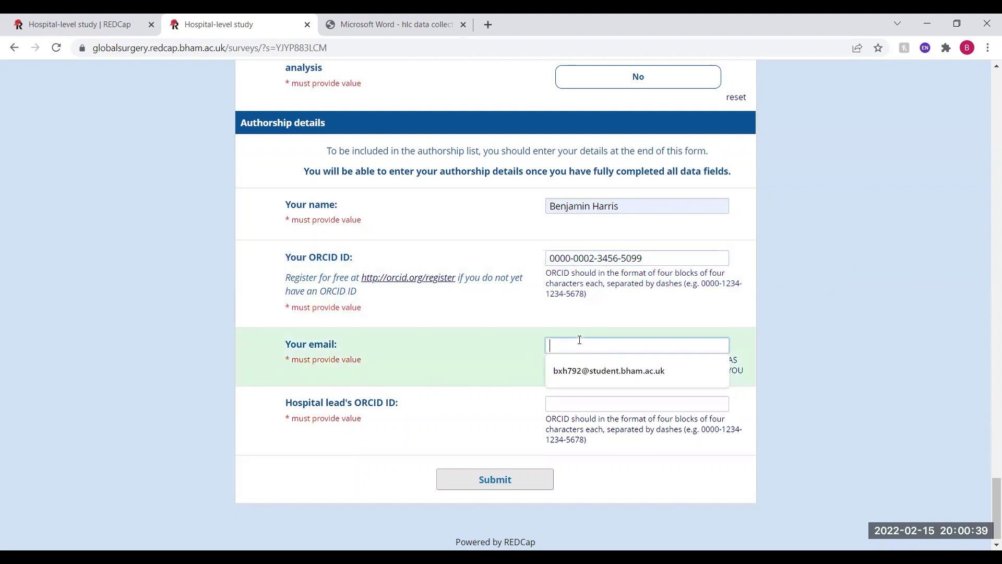
{"action": "left_click", "coordinate": [585, 370]}
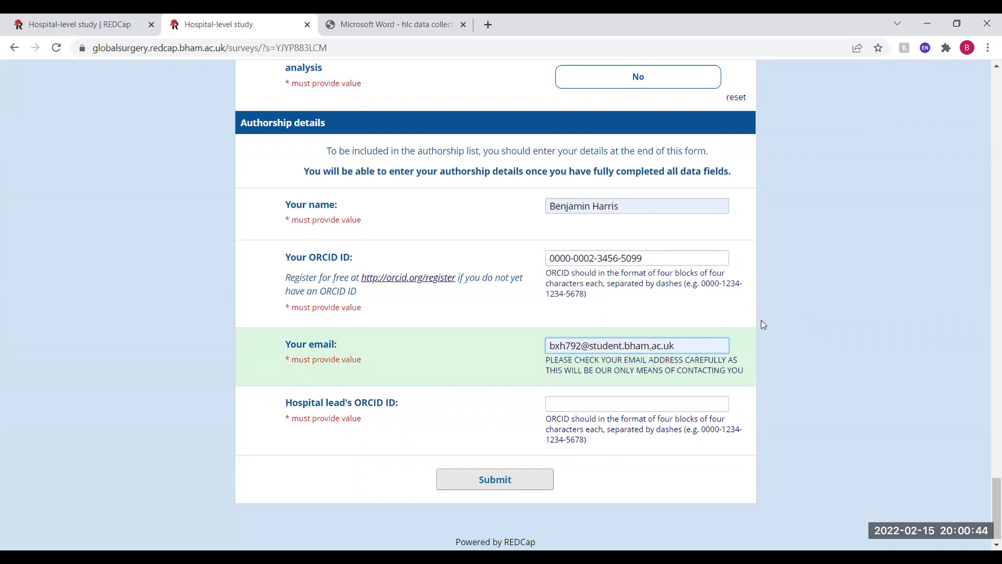
{"action": "left_click", "coordinate": [760, 322]}
{"action": "scroll", "coordinate": [748, 330], "scroll_direction": "down", "scroll_amount": 1}
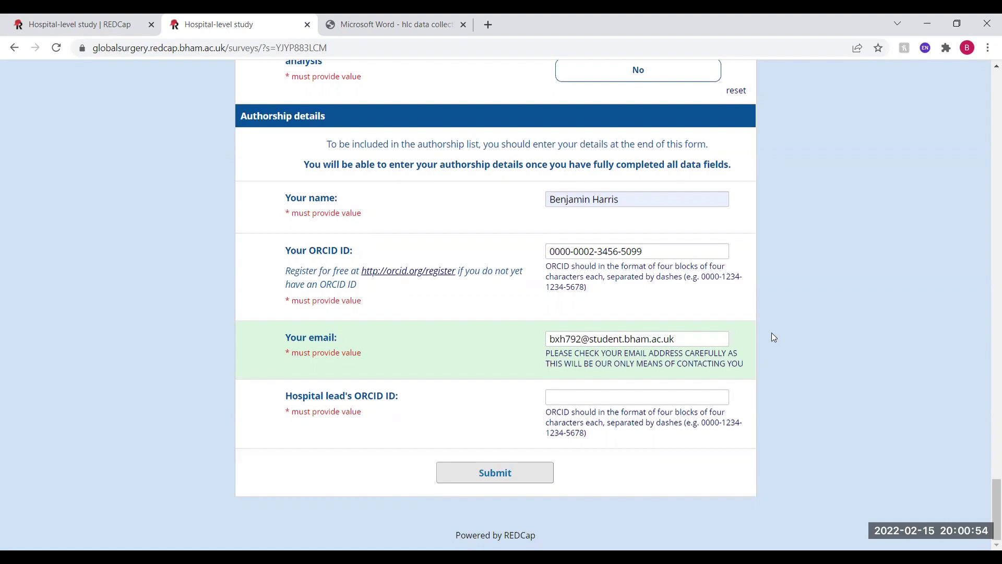
{"action": "left_click", "coordinate": [648, 395]}
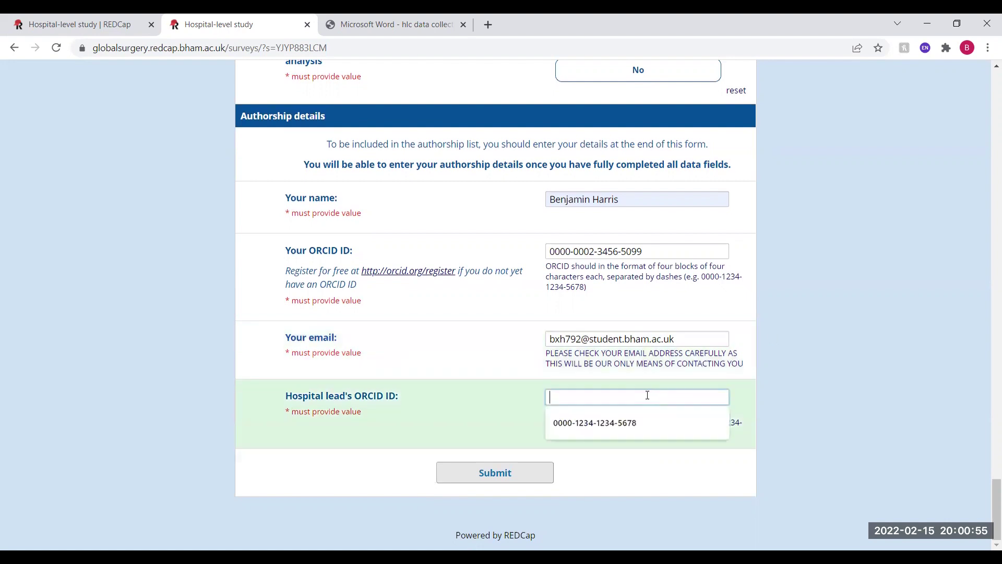
{"action": "left_click", "coordinate": [625, 427]}
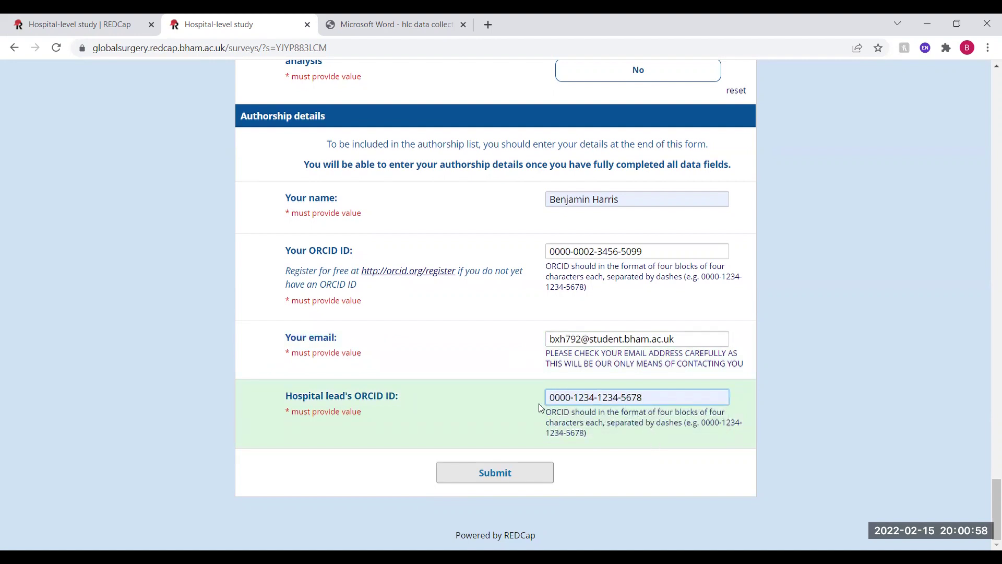
{"action": "left_click", "coordinate": [502, 470]}
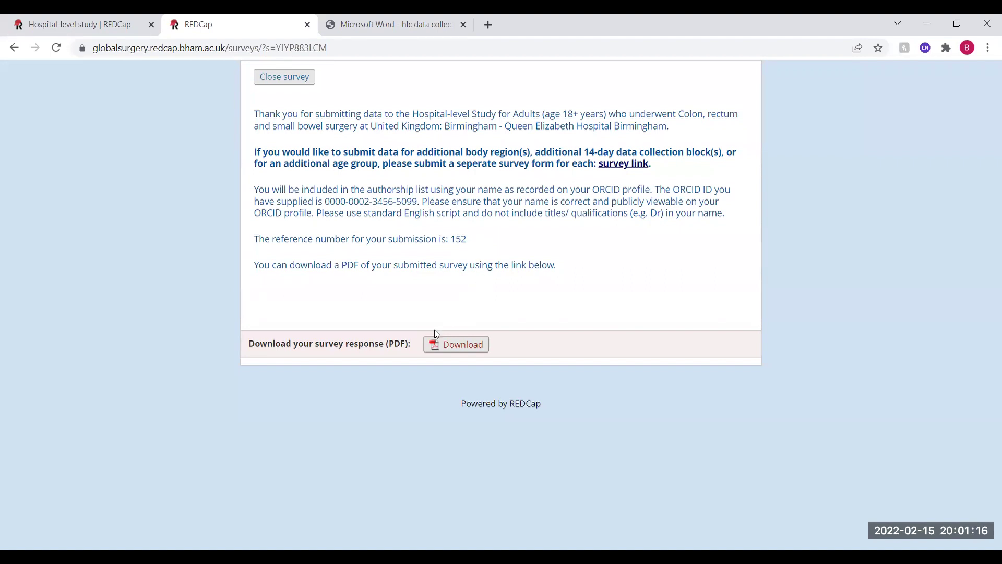
Step: From the reference 152 thank-you page, follow the survey link to start another submission
{"action": "left_click", "coordinate": [456, 347]}
{"action": "left_click", "coordinate": [621, 165]}
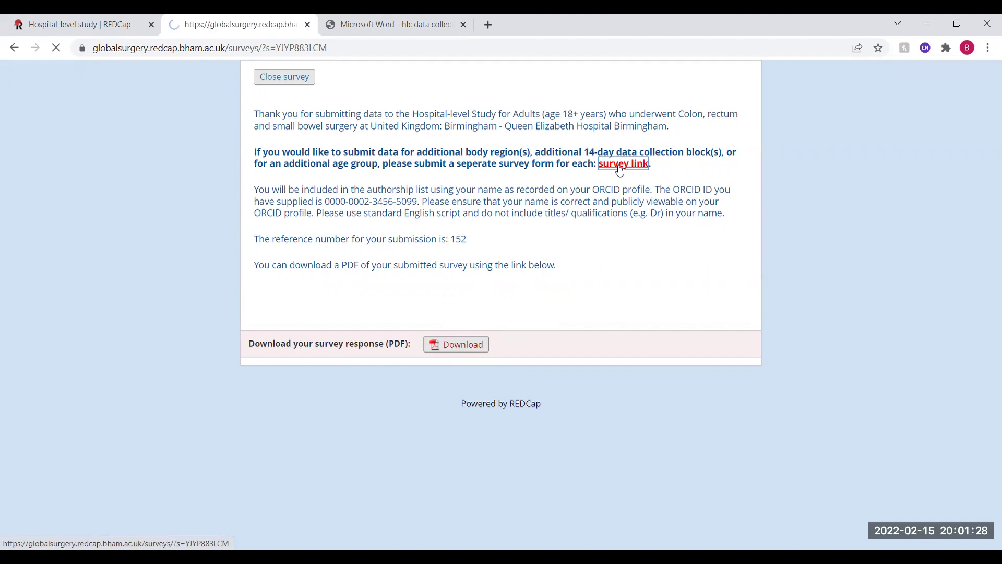